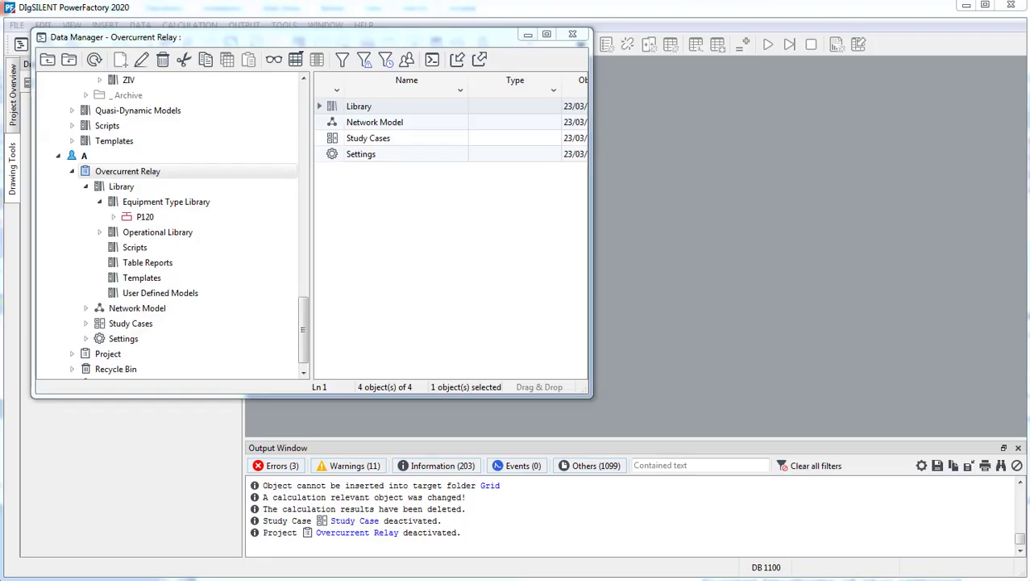
# - Create the project 'Overcurrent Relay - 1' and accept its default grid named Grid
pyautogui.click(526, 38)
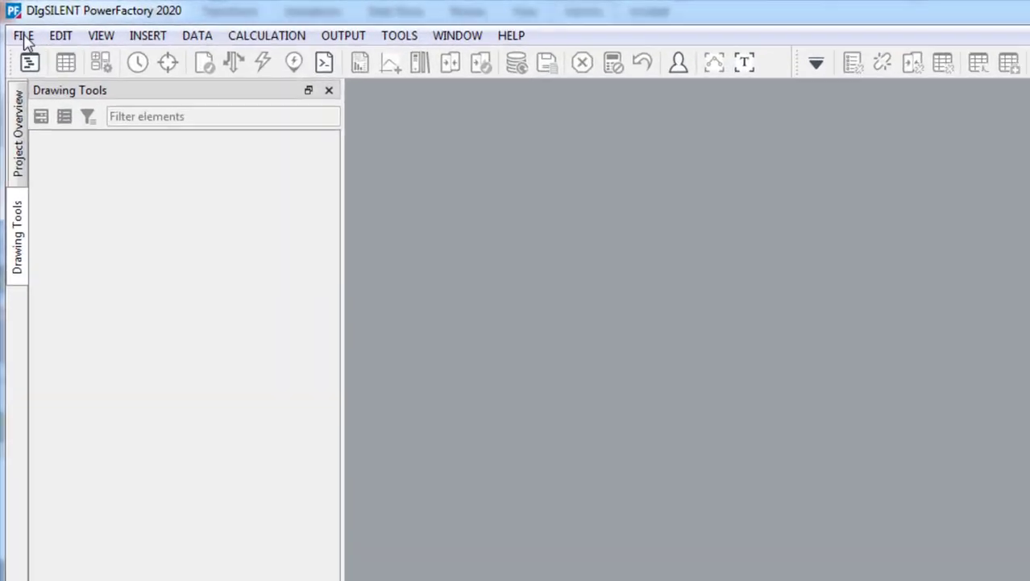
pyautogui.click(23, 36)
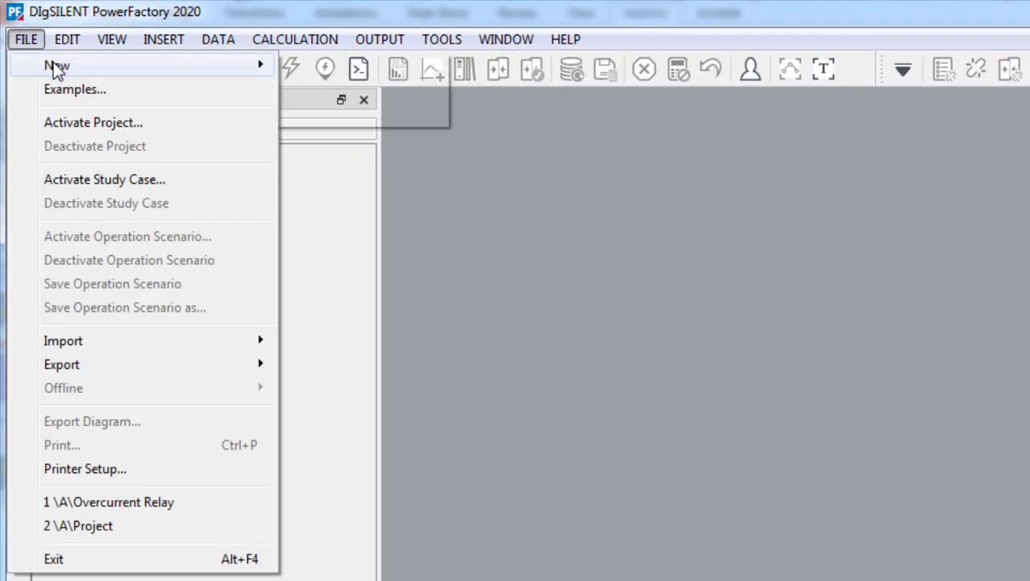
pyautogui.moveTo(265, 68)
pyautogui.click(361, 67)
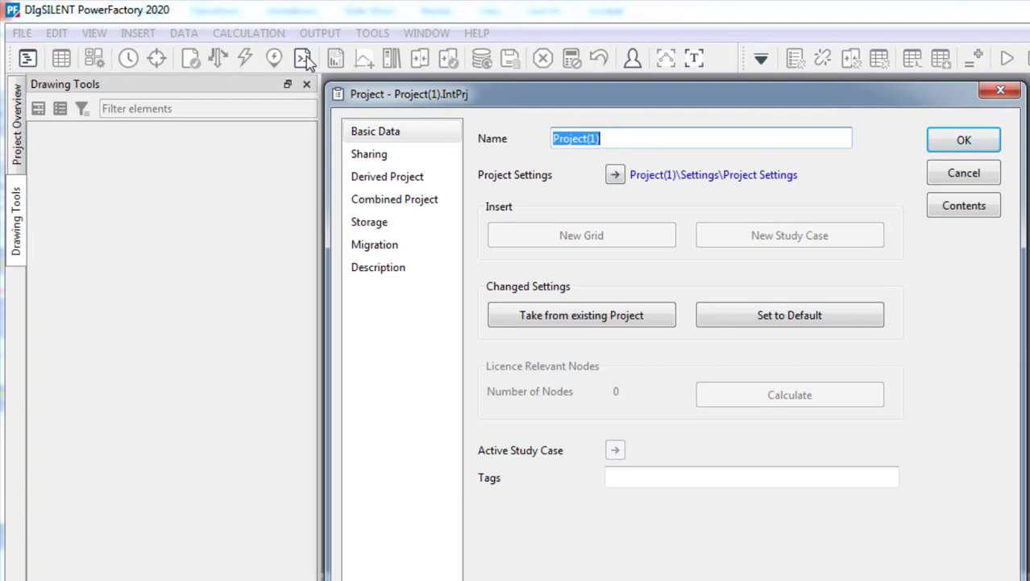
pyautogui.write('Overc')
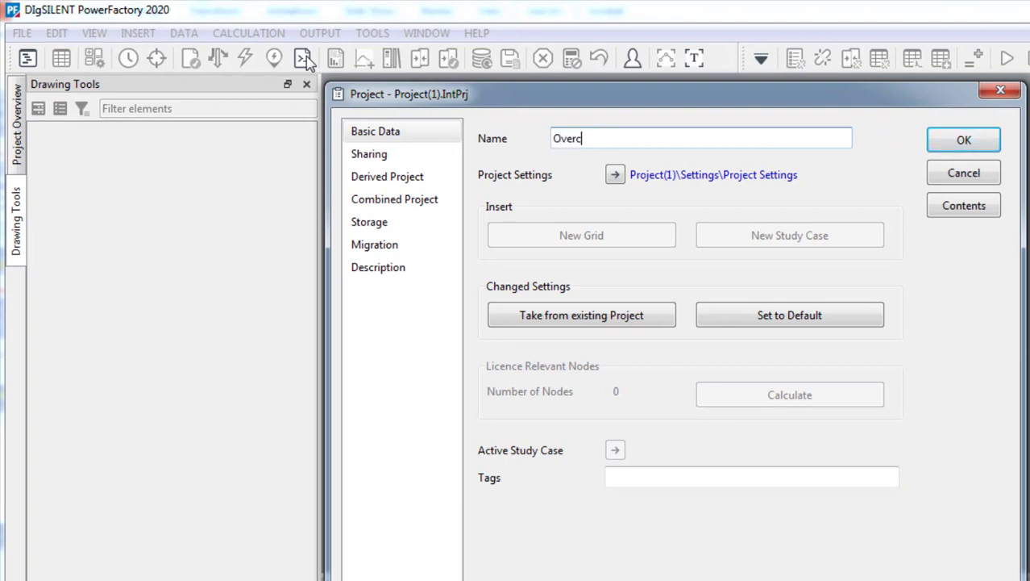
pyautogui.write('urrent Relay - 1')
pyautogui.click(944, 144)
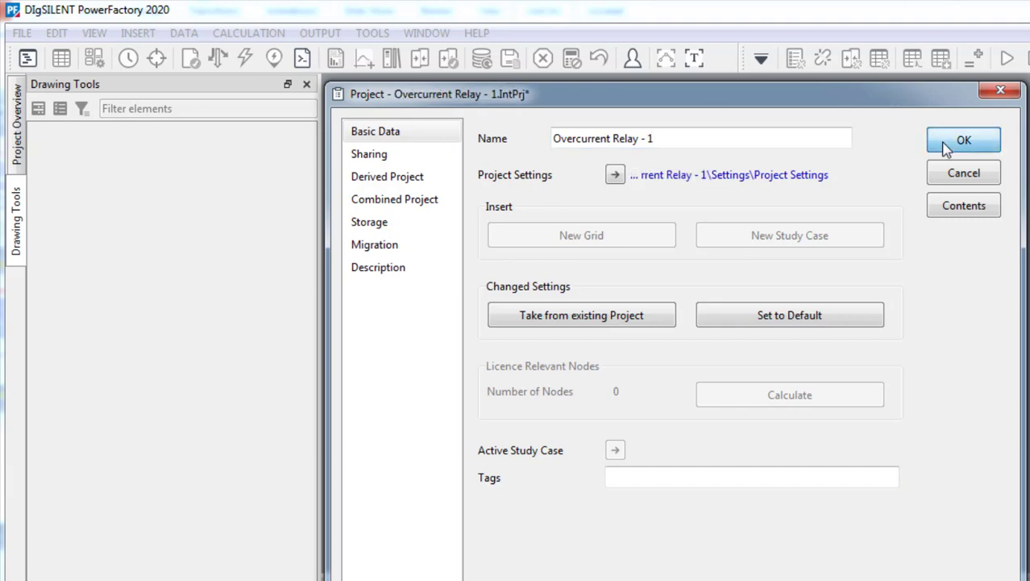
pyautogui.click(1006, 219)
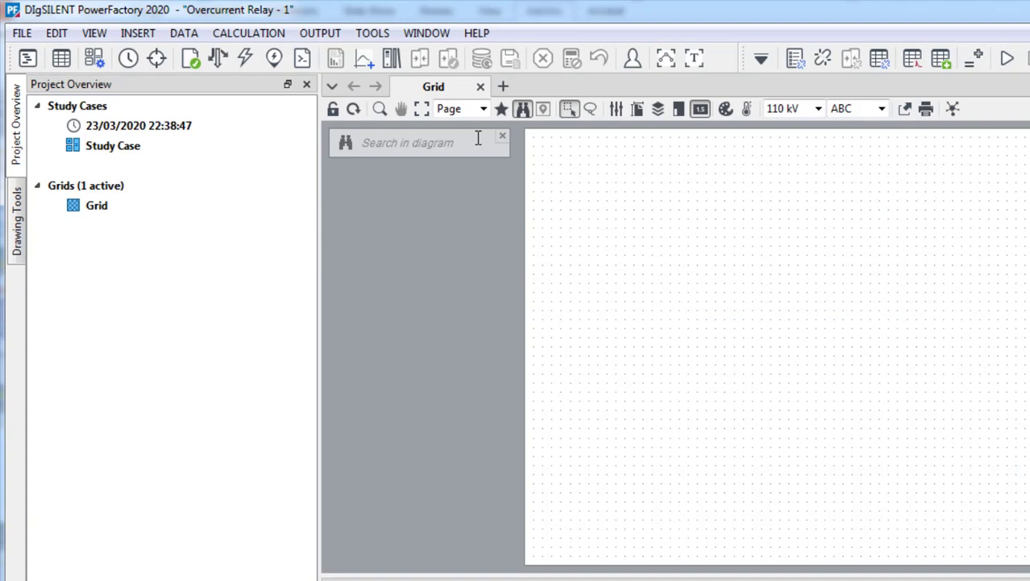
# - Zoom the diagram to 75% and place single busbar Substation/BB above Substation(1)/BB
pyautogui.click(483, 109)
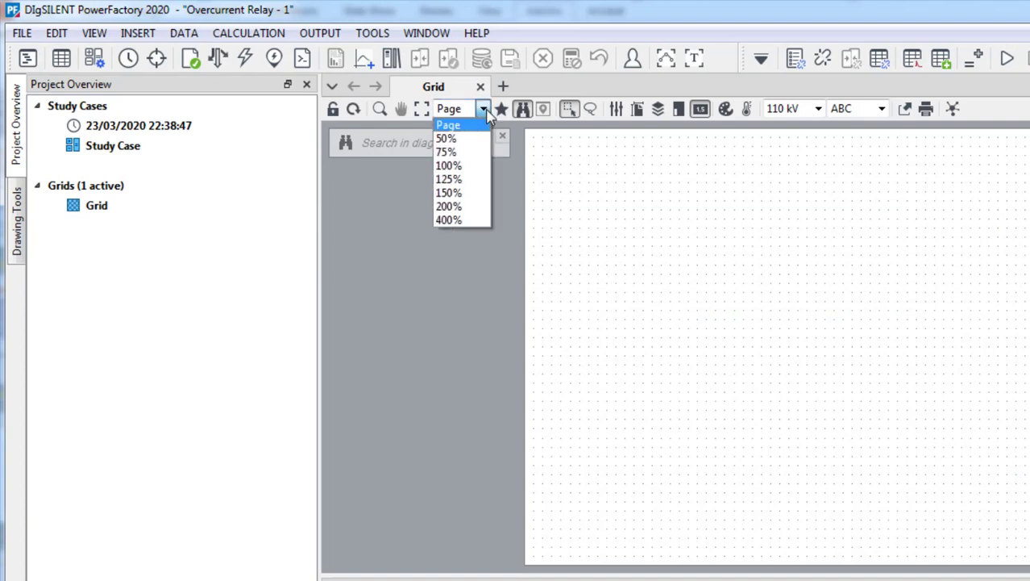
pyautogui.click(476, 153)
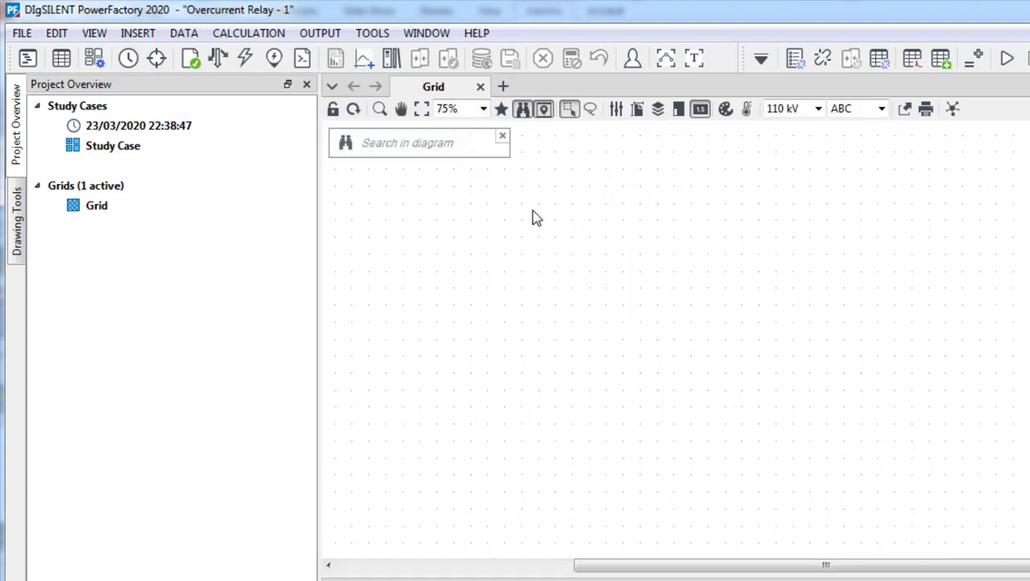
pyautogui.click(17, 236)
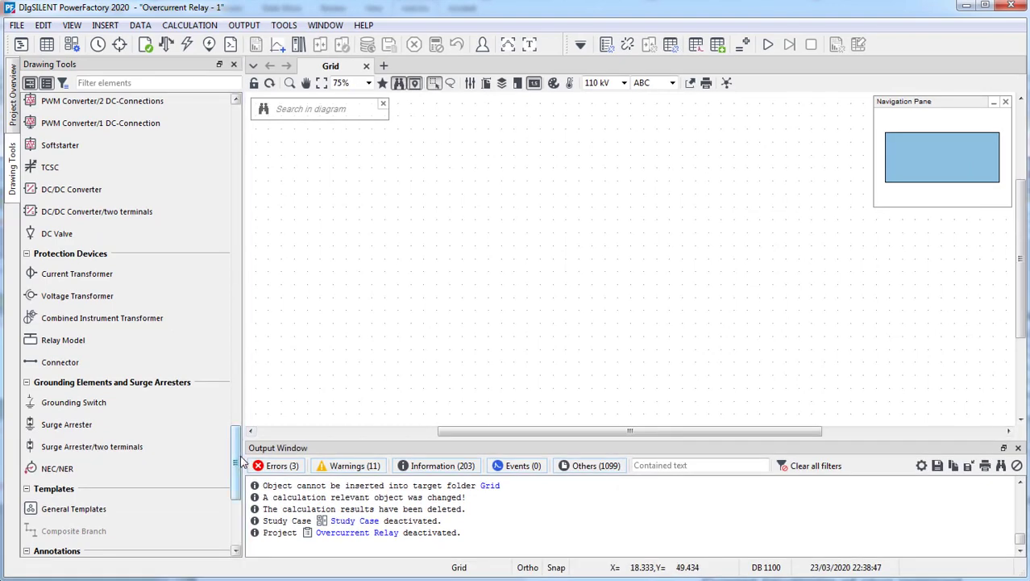
pyautogui.moveTo(235, 453); pyautogui.dragTo(231, 146)
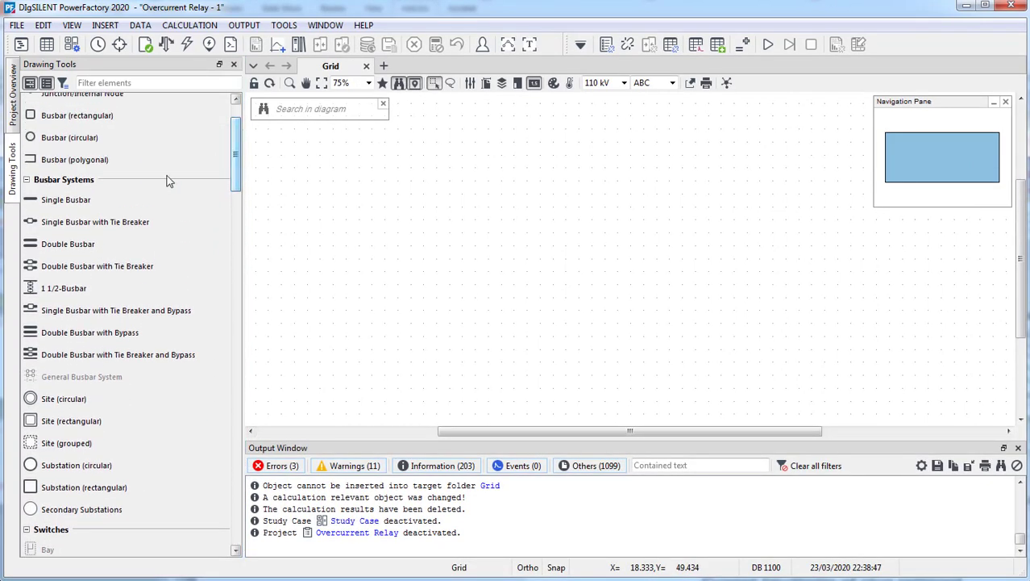
pyautogui.click(96, 200)
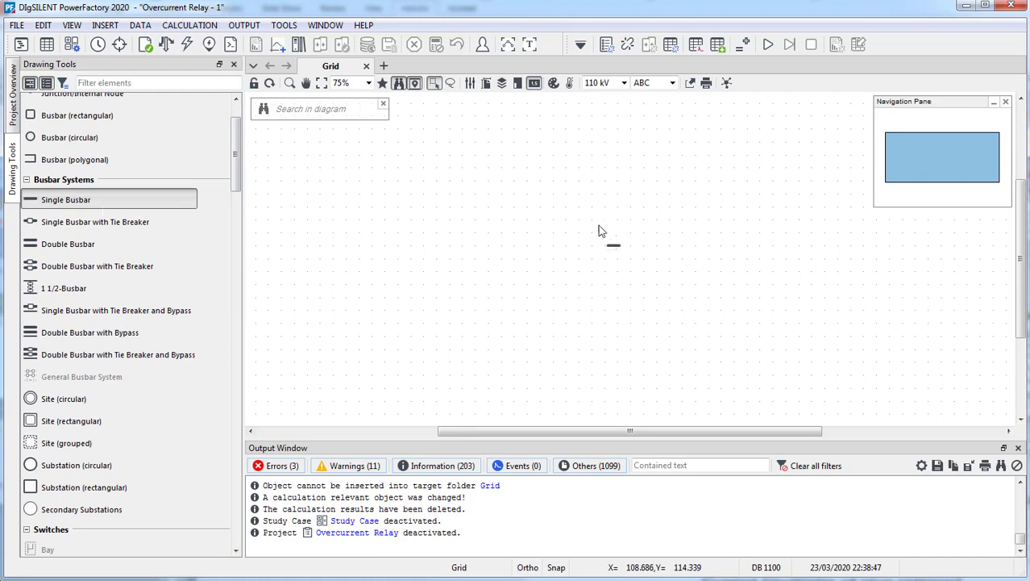
pyautogui.click(527, 183)
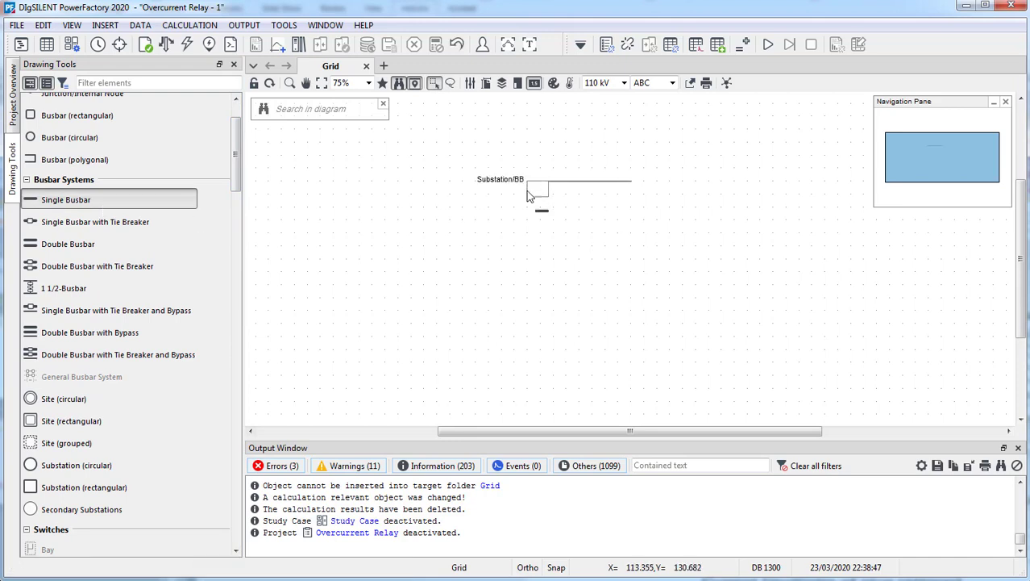
pyautogui.click(540, 310)
pyautogui.press('Escape')
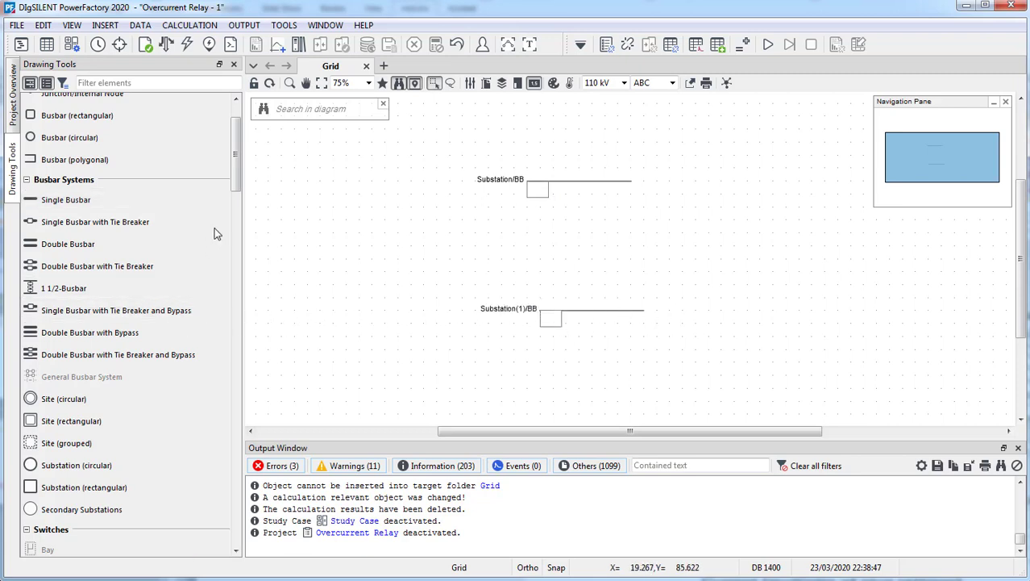
# - Draw a line from Substation/BB to Substation(1)/BB, choosing a terminal at each end
pyautogui.moveTo(235, 177); pyautogui.dragTo(236, 241)
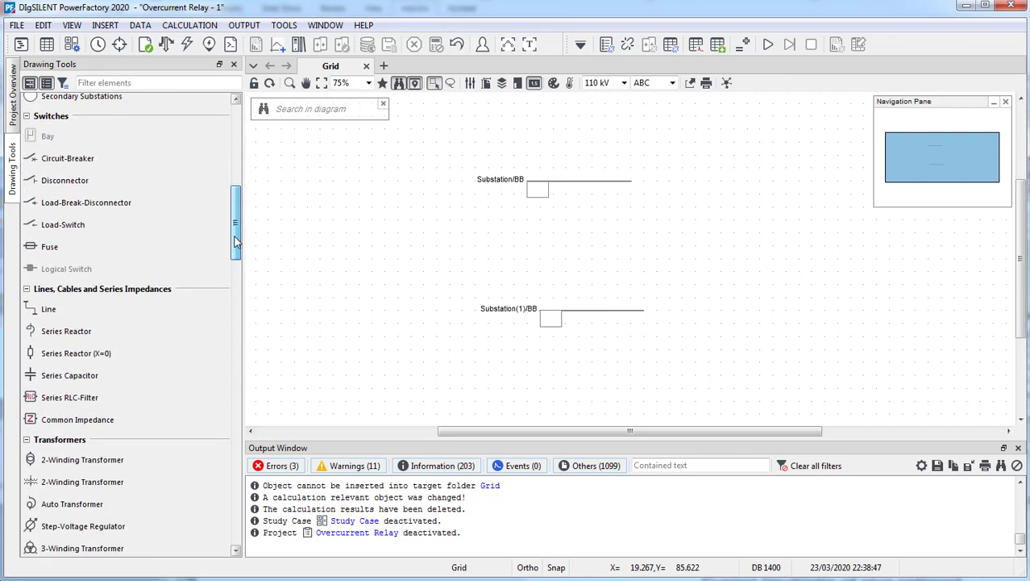
pyautogui.click(49, 309)
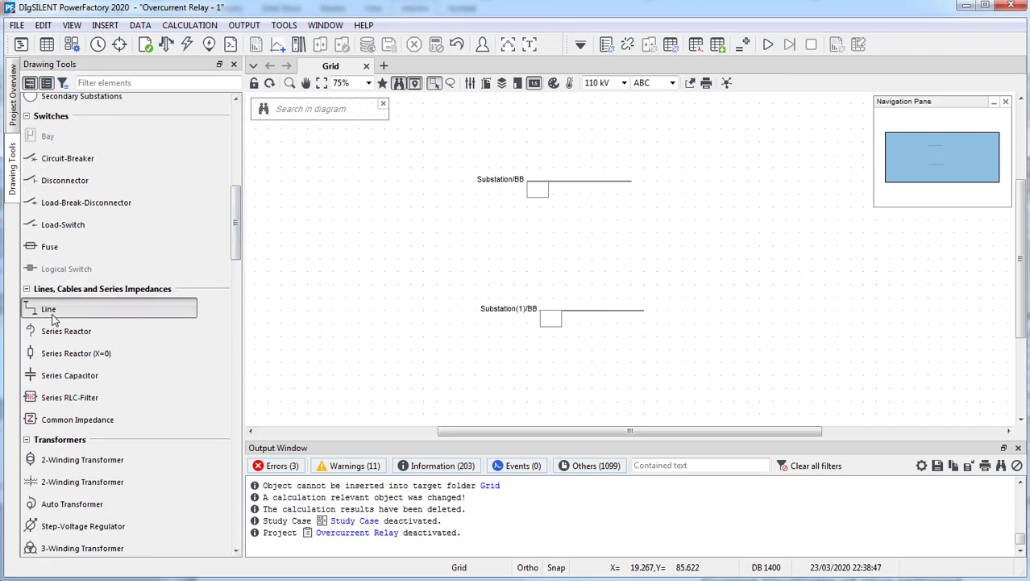
pyautogui.click(585, 187)
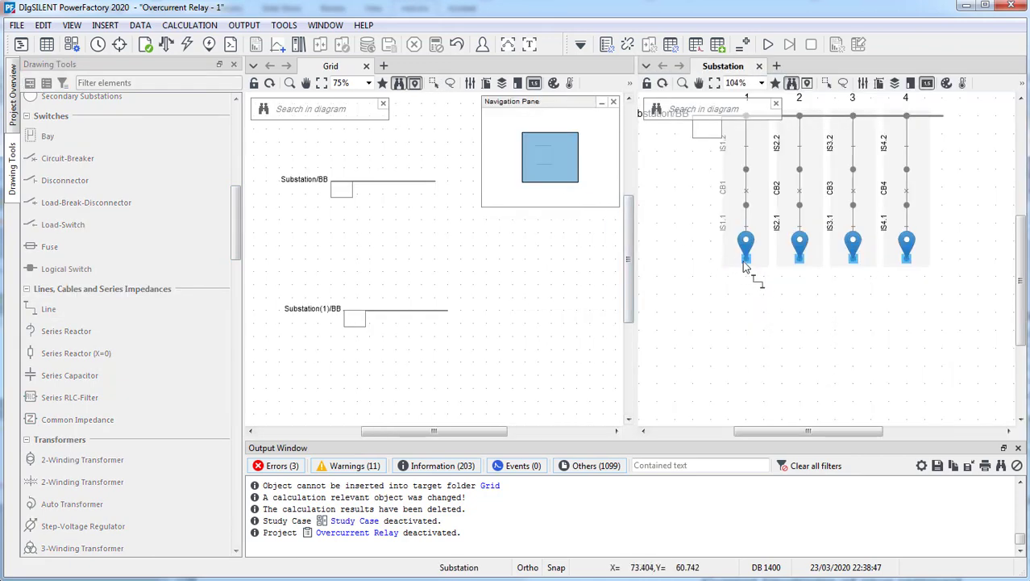
pyautogui.click(748, 259)
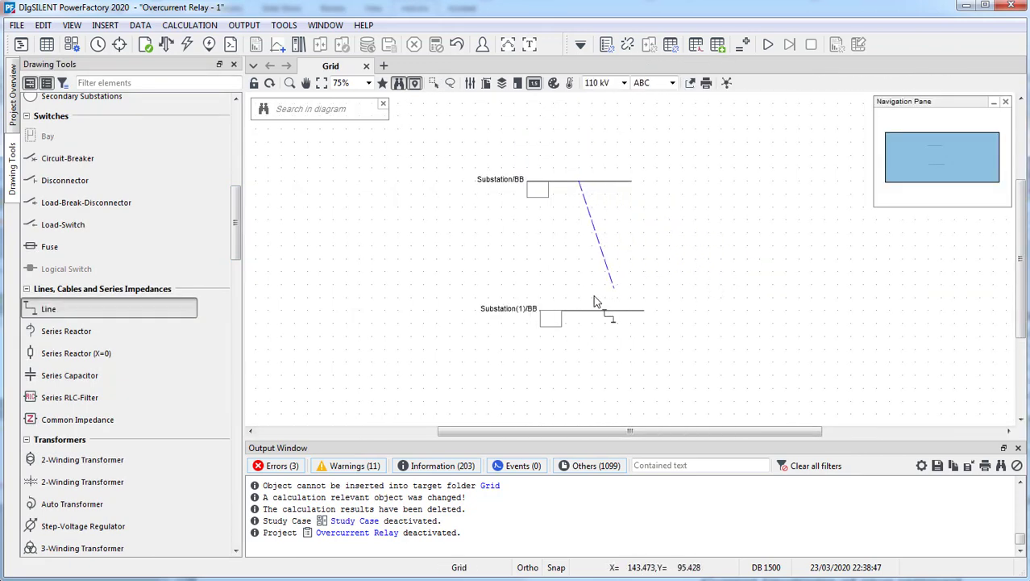
pyautogui.click(583, 312)
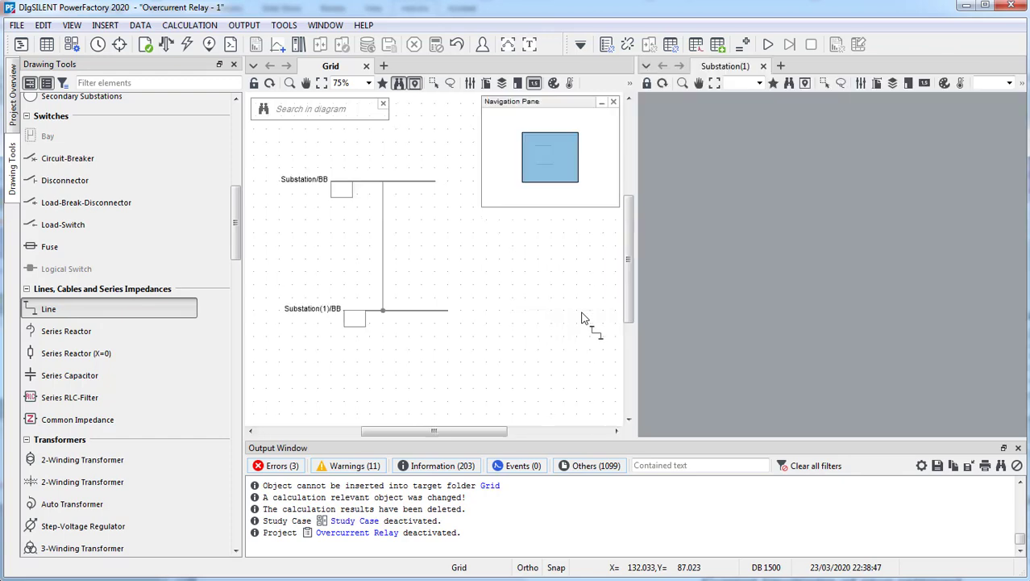
pyautogui.click(748, 259)
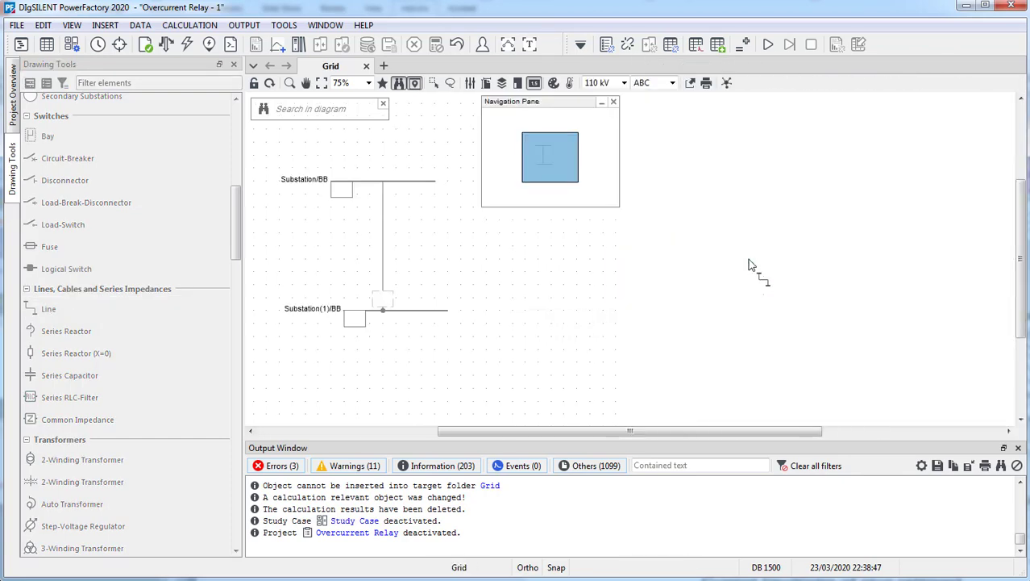
pyautogui.rightClick(686, 274)
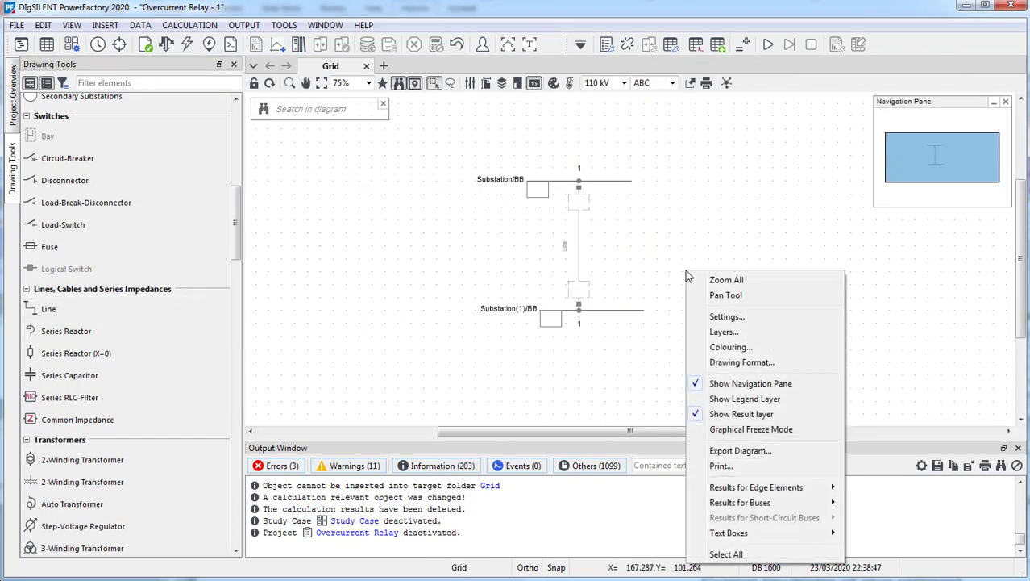
pyautogui.click(642, 230)
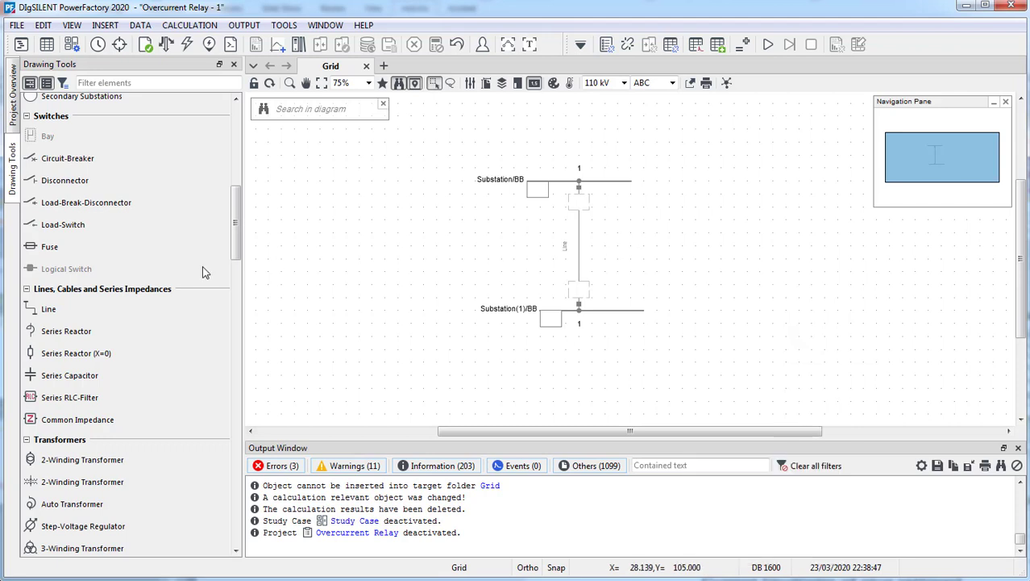
# - Attach a General Load to the lower busbar Substation(1)/BB
pyautogui.scroll(-1, 137, 363)
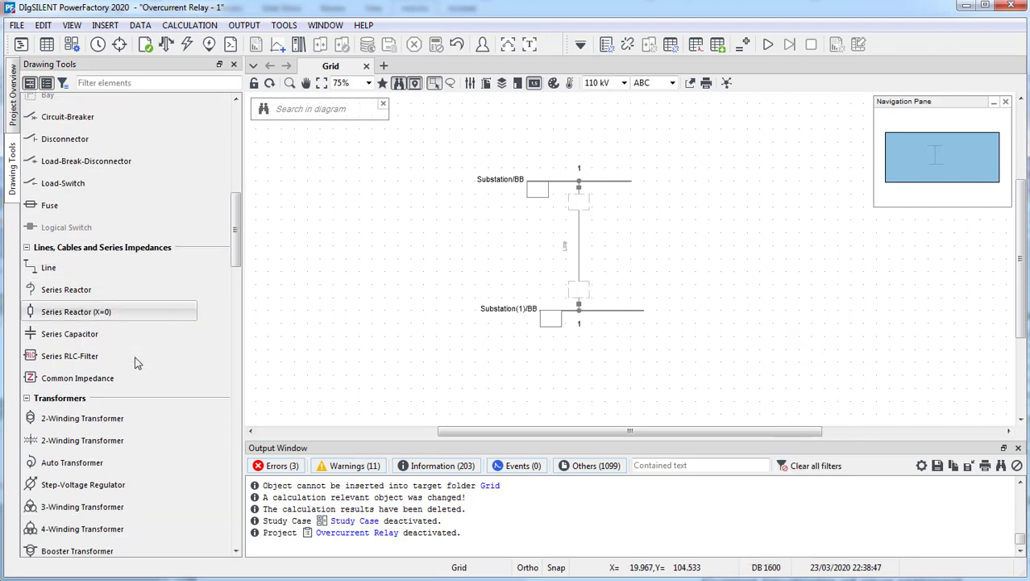
pyautogui.scroll(9, 137, 362)
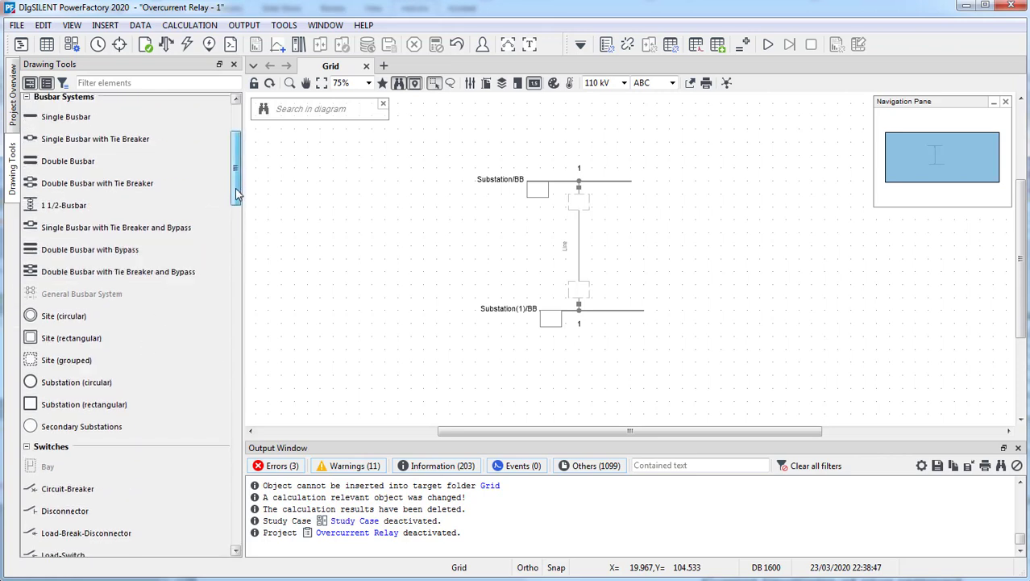
pyautogui.moveTo(236, 189)
pyautogui.mouseDown()
pyautogui.moveTo(249, 264)
pyautogui.moveTo(237, 352)
pyautogui.mouseUp()
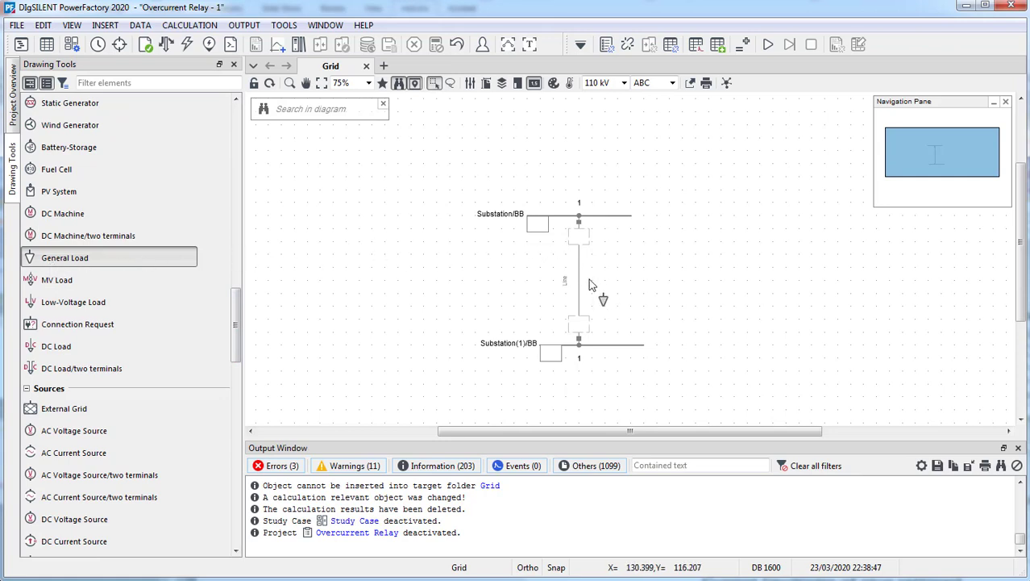
pyautogui.click(617, 343)
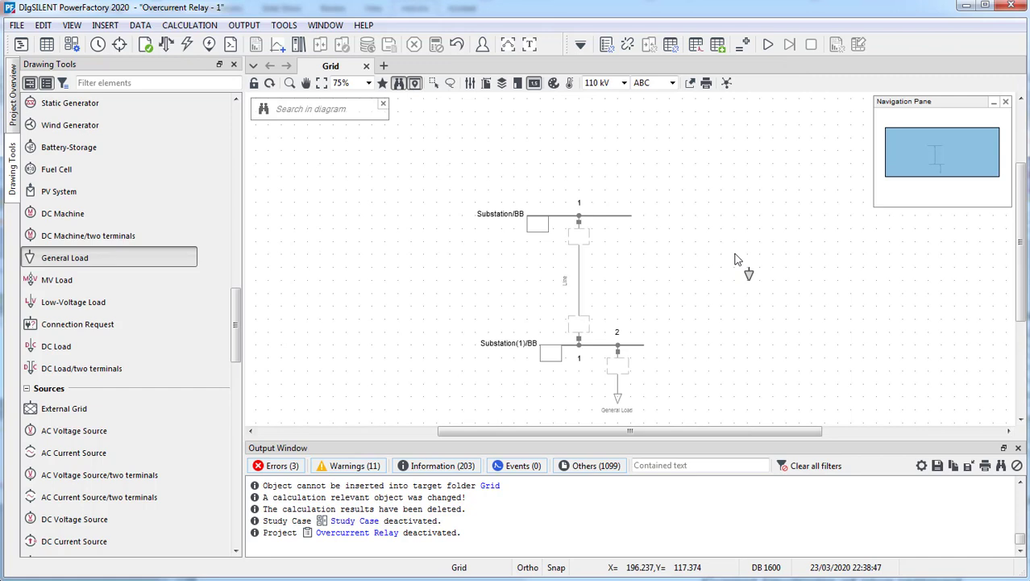
pyautogui.press('Escape')
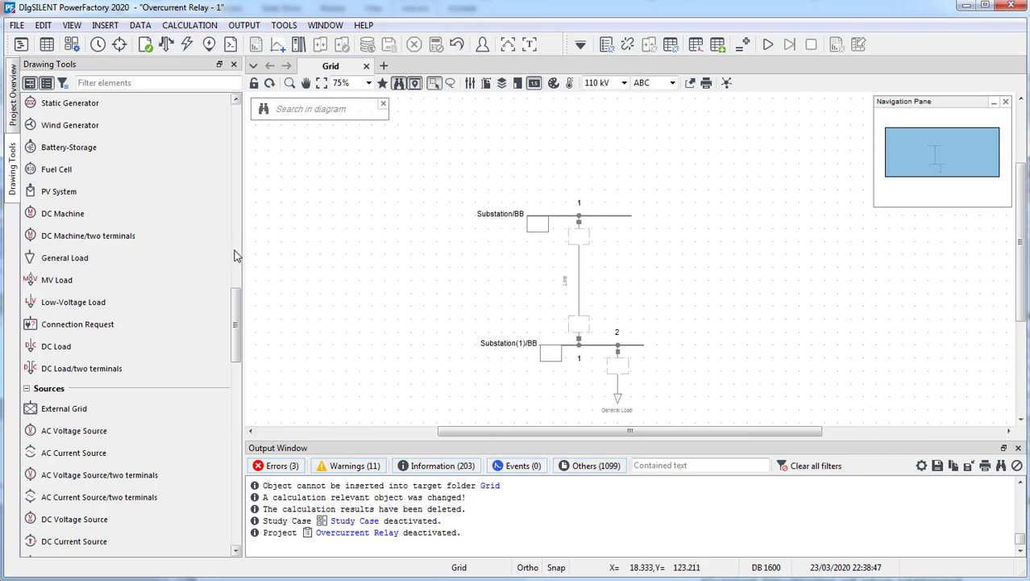
# - Connect an External Grid to Substation/BB and close the substation detail view
pyautogui.click(87, 403)
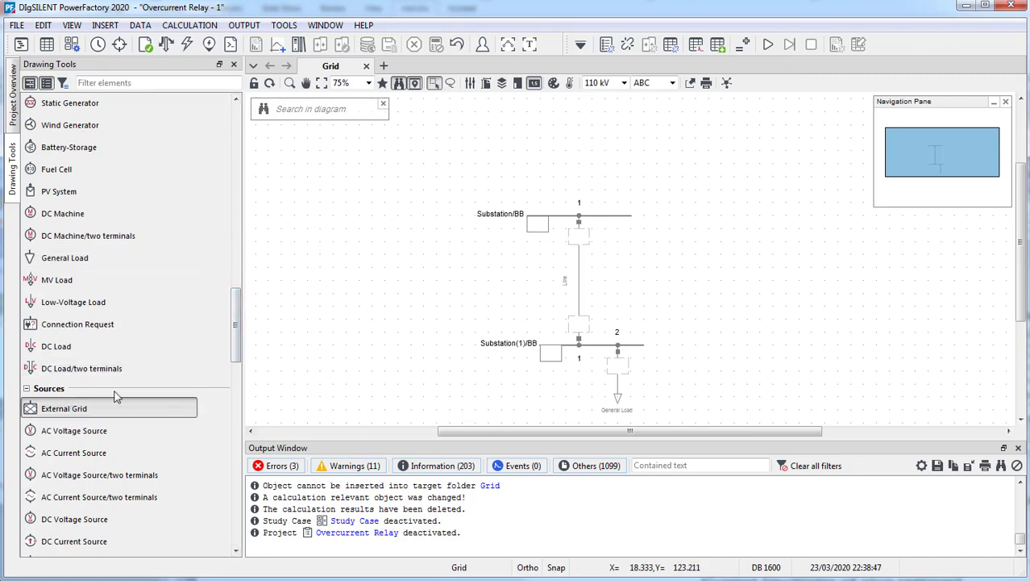
pyautogui.click(607, 179)
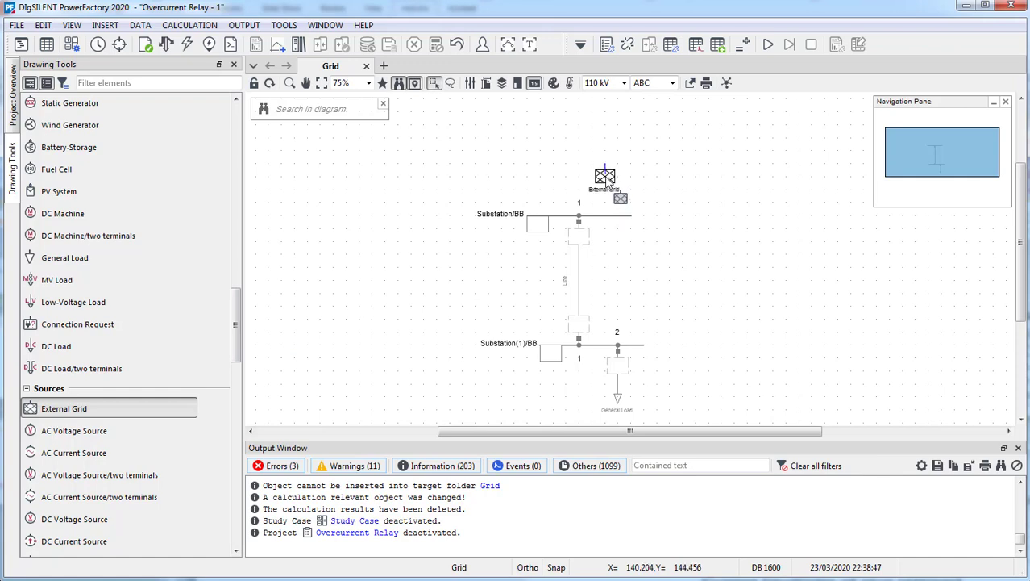
pyautogui.press('Escape')
pyautogui.doubleClick(609, 223)
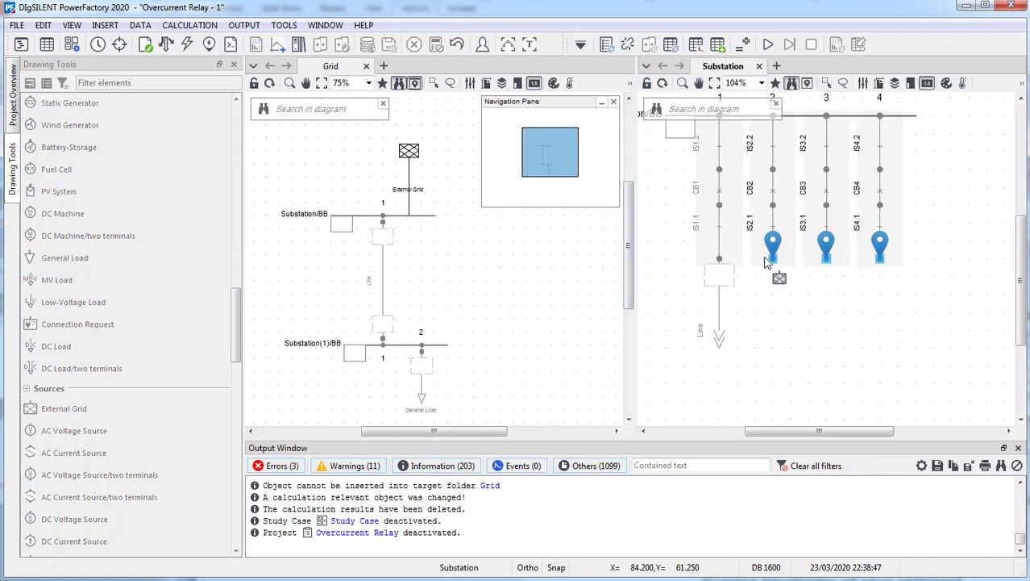
pyautogui.hotkey('ctrl', 'w')
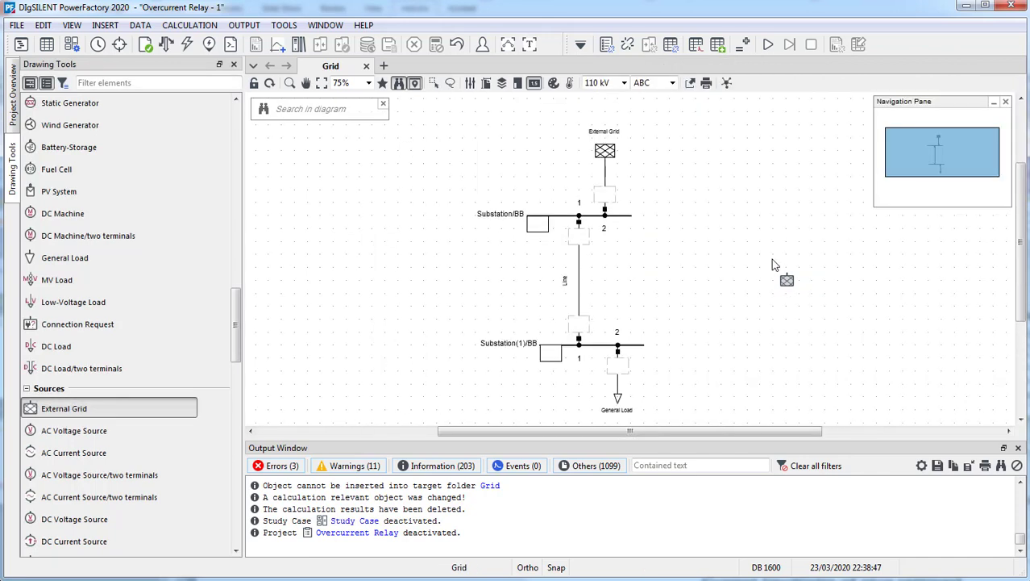
pyautogui.press('Escape')
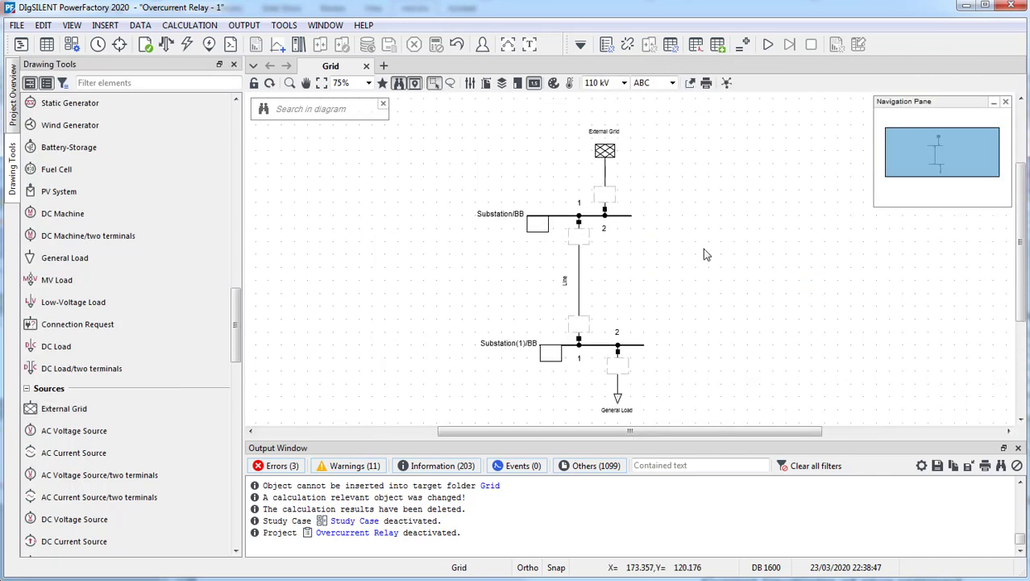
# - Create a new project Line Type for the line
pyautogui.doubleClick(577, 279)
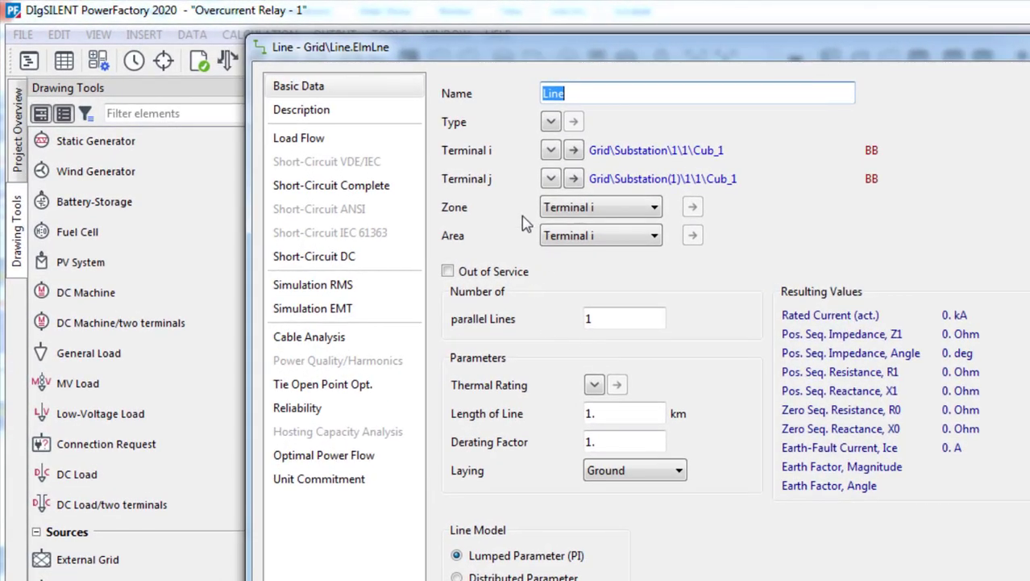
pyautogui.click(550, 122)
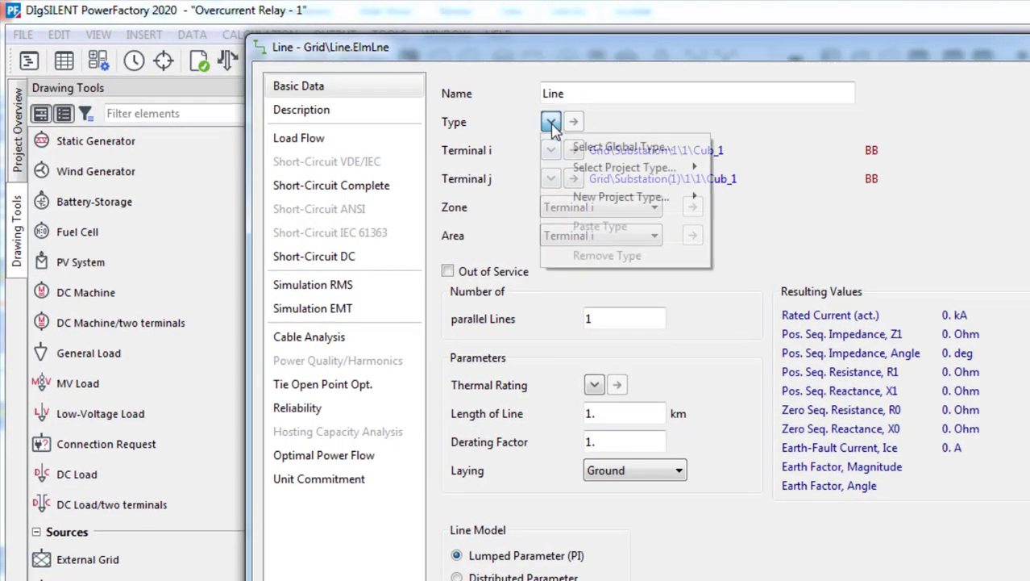
pyautogui.moveTo(617, 199)
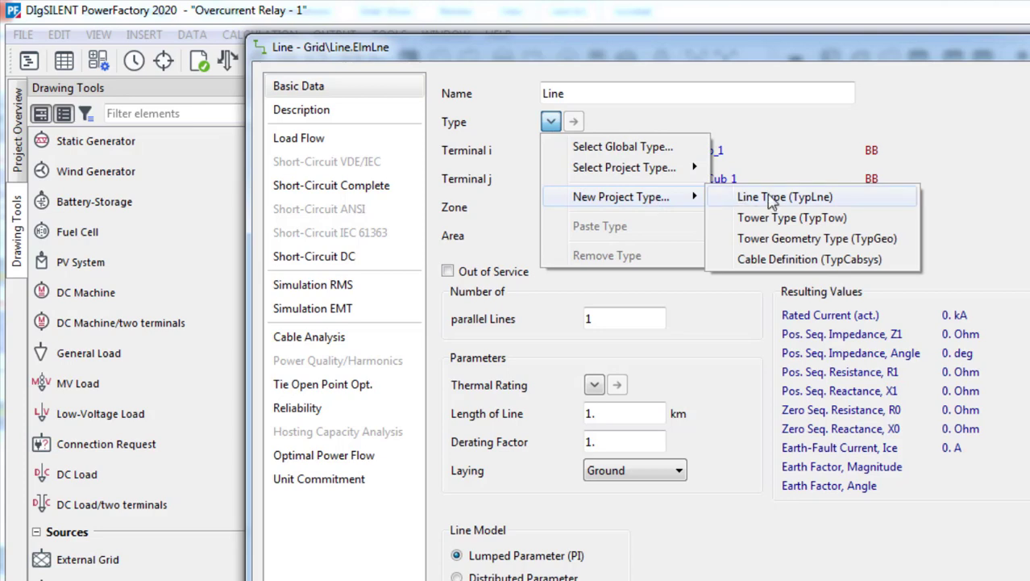
pyautogui.click(766, 202)
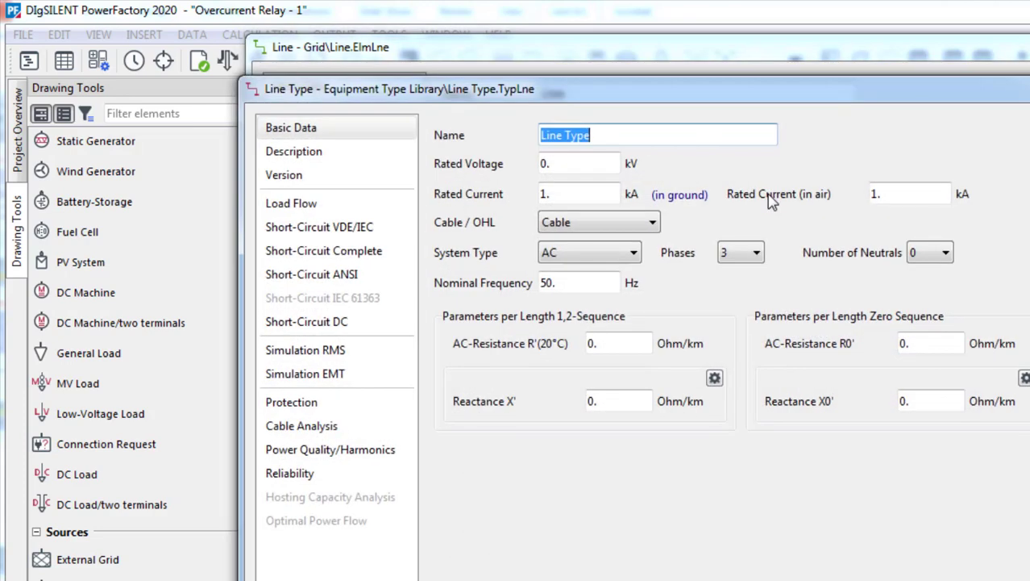
pyautogui.click(633, 341)
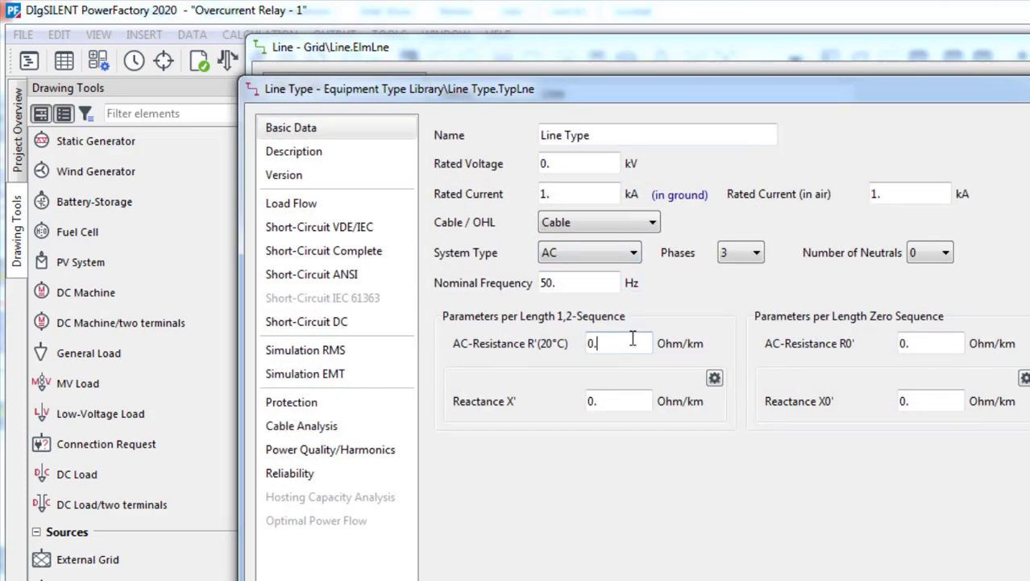
# - Make the line type an Overhead Line rated 11 kV and 10 kA, and apply it
pyautogui.click(601, 224)
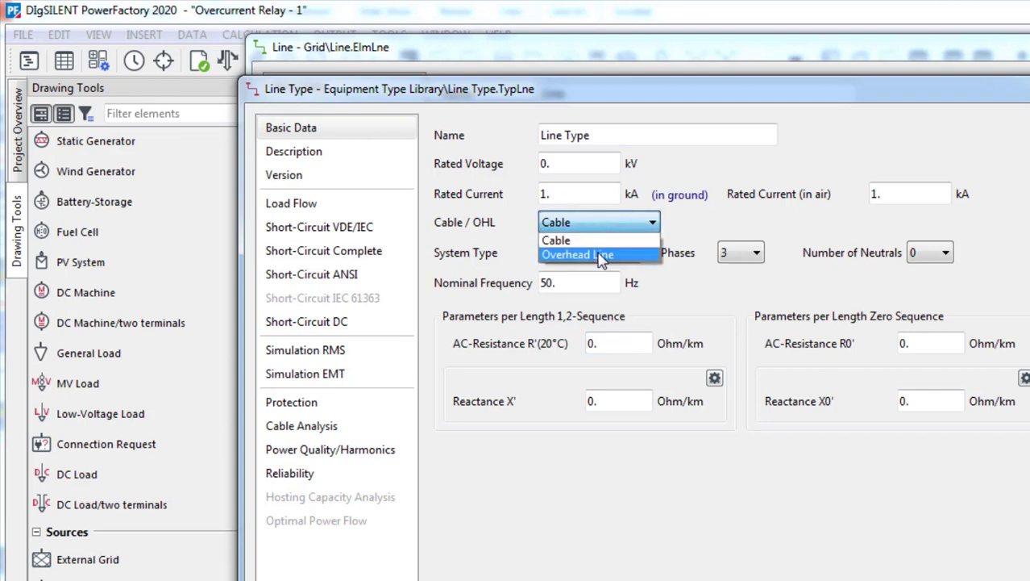
pyautogui.click(602, 254)
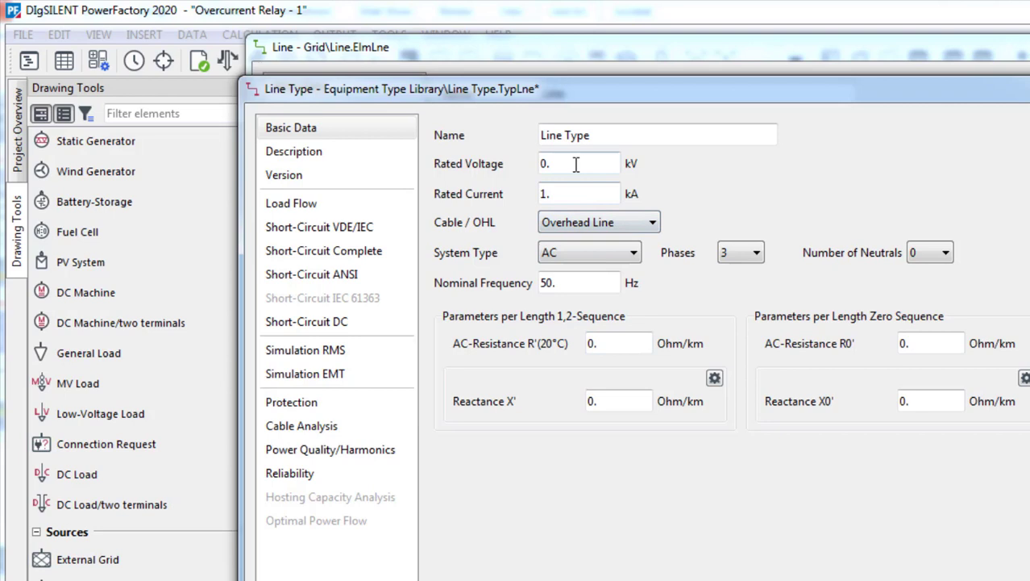
pyautogui.moveTo(575, 163); pyautogui.dragTo(435, 164)
pyautogui.write('11')
pyautogui.moveTo(539, 197); pyautogui.dragTo(504, 200)
pyautogui.write('10')
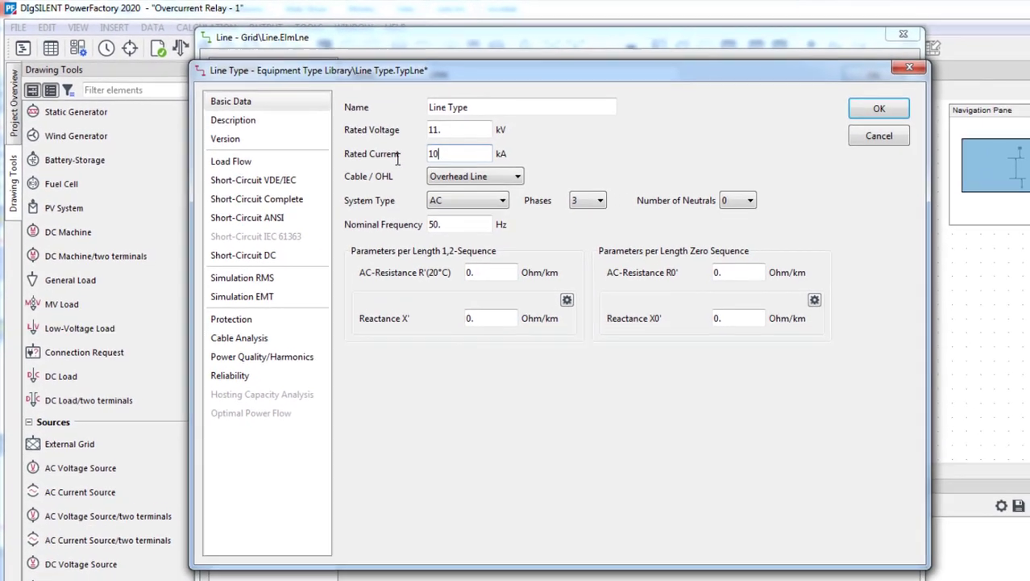
pyautogui.click(848, 107)
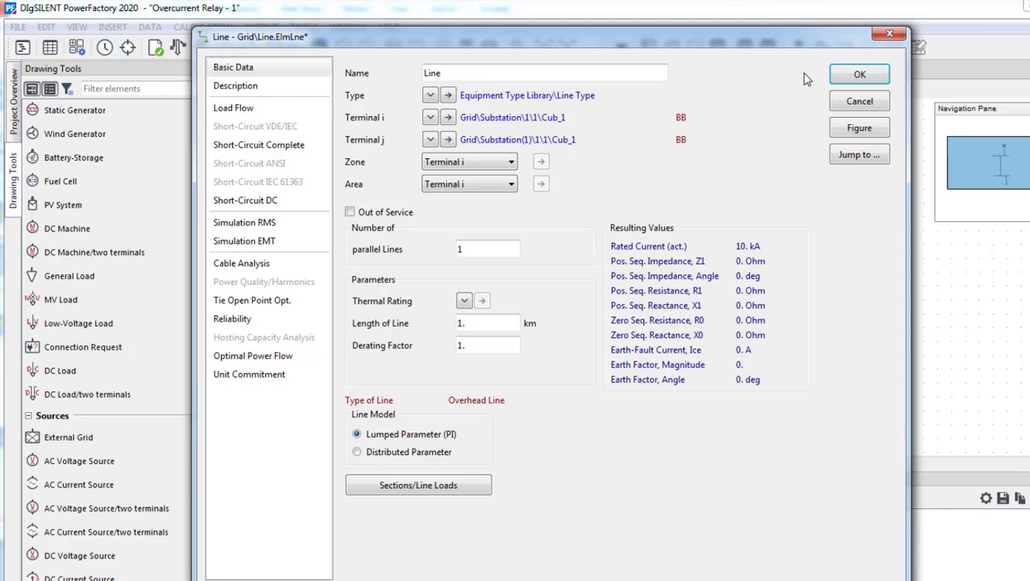
pyautogui.click(851, 77)
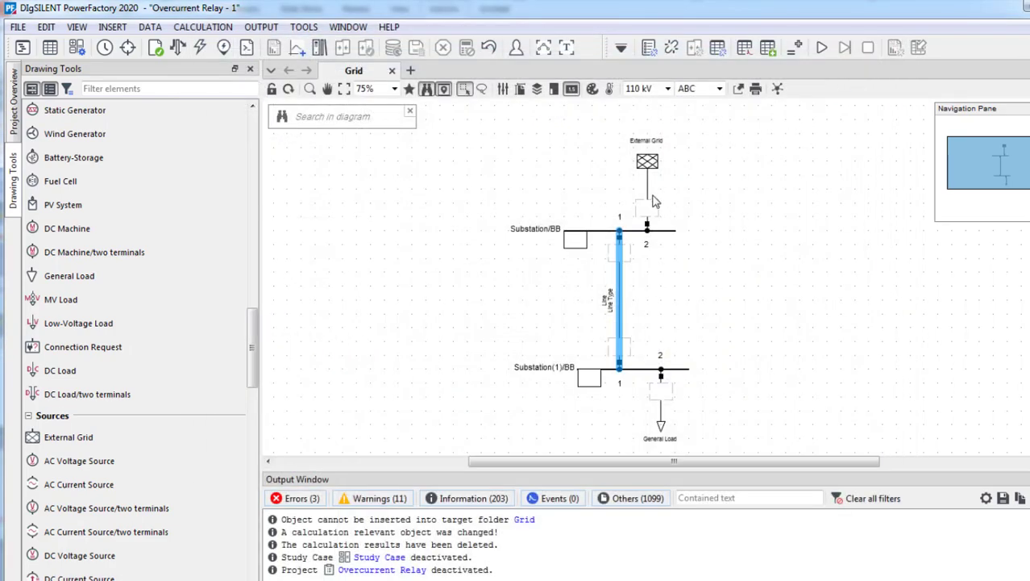
# - Set Substation/BB to 11 kV nominal voltage, updating all terminals in Substation
pyautogui.doubleClick(669, 230)
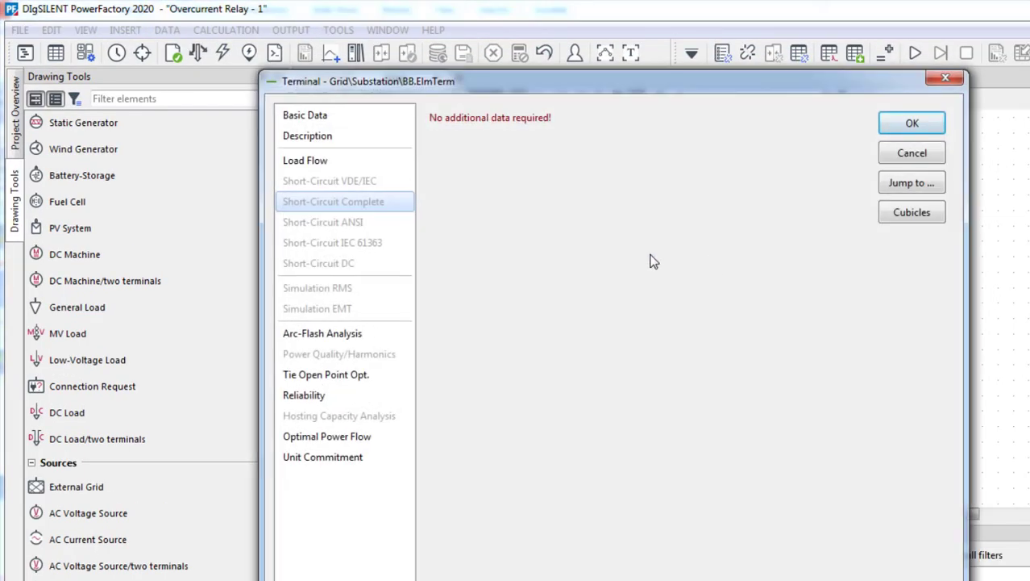
pyautogui.click(321, 162)
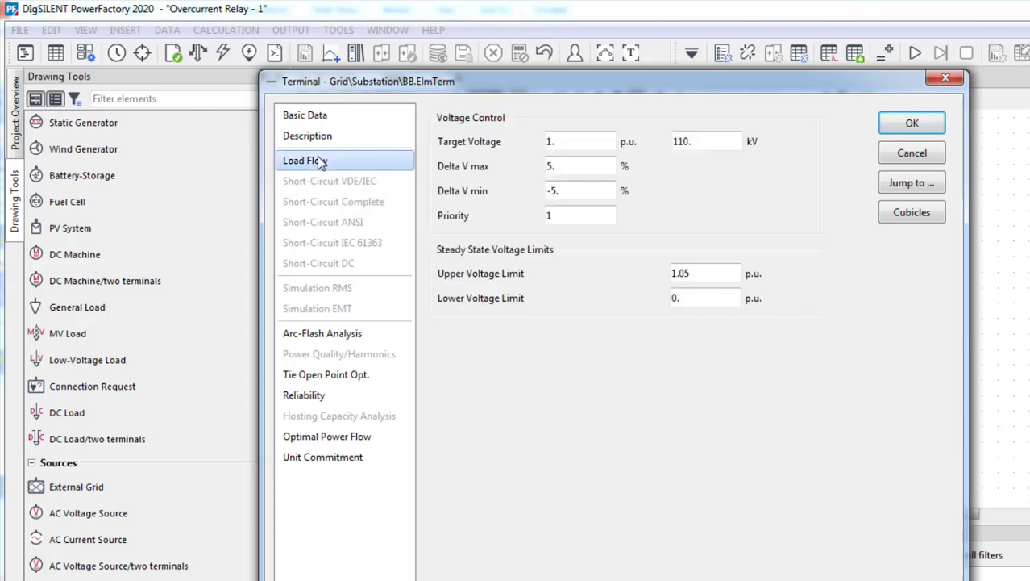
pyautogui.click(312, 122)
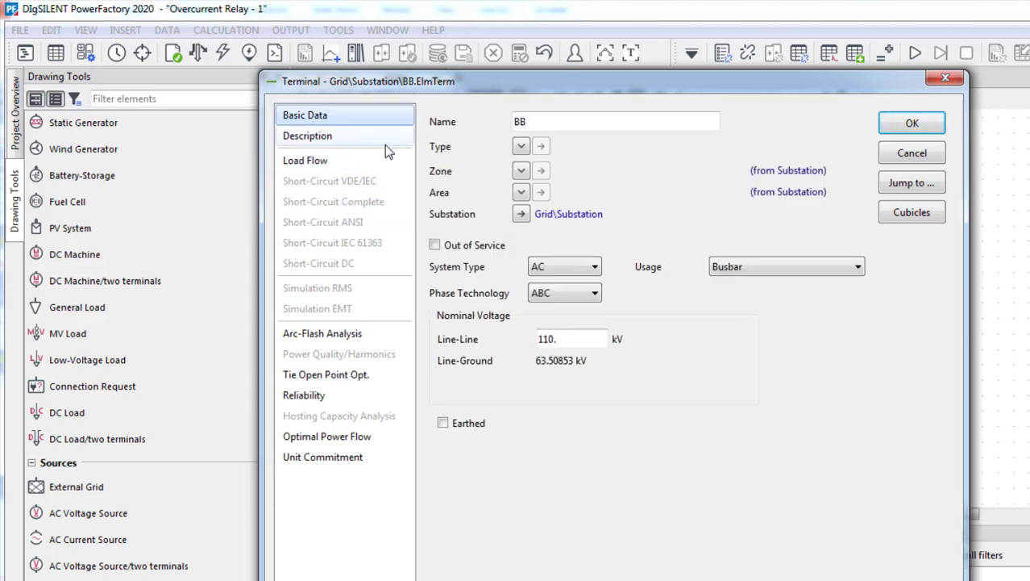
pyautogui.moveTo(569, 337); pyautogui.dragTo(504, 347)
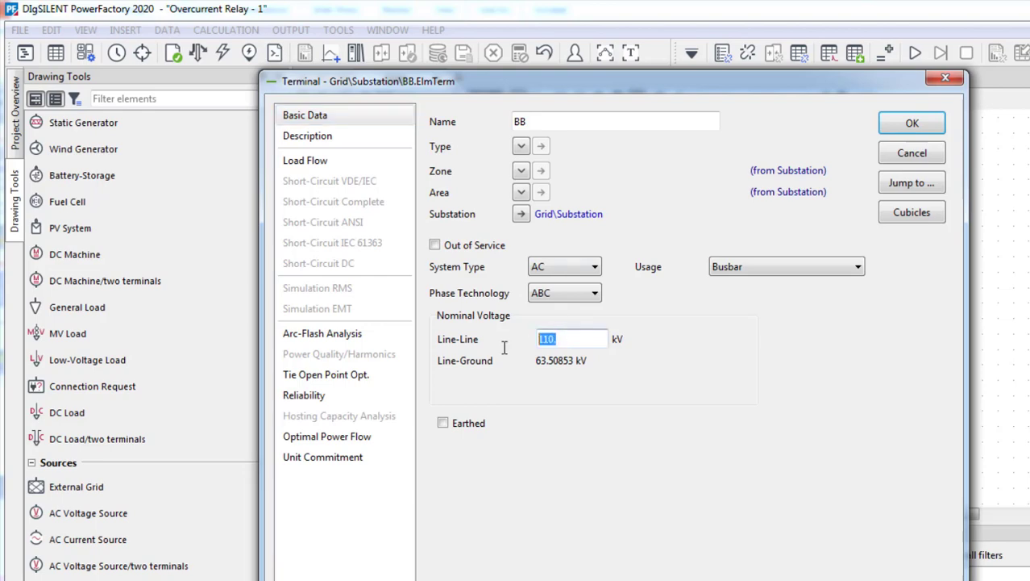
pyautogui.write('11.')
pyautogui.click(904, 133)
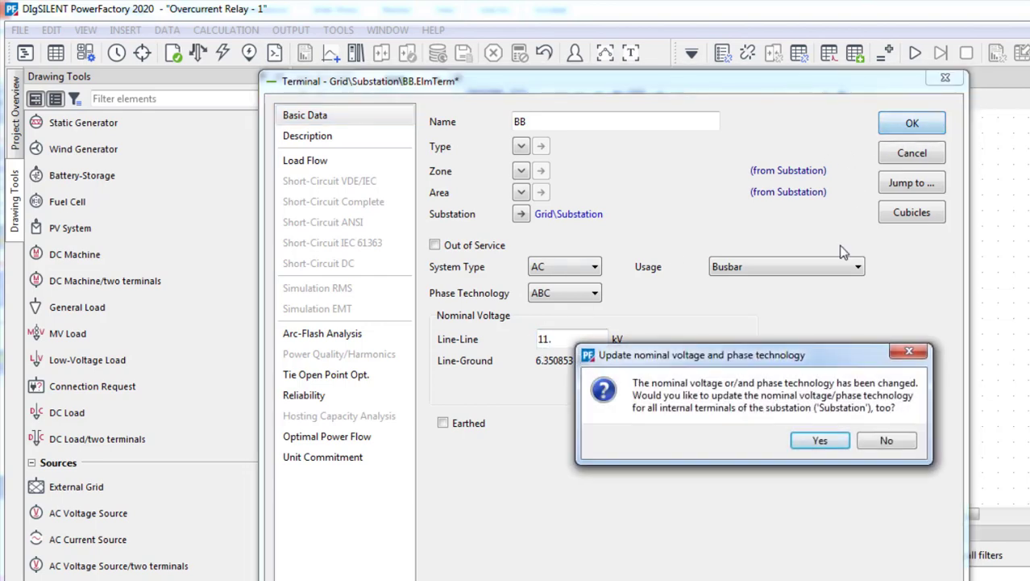
pyautogui.click(820, 440)
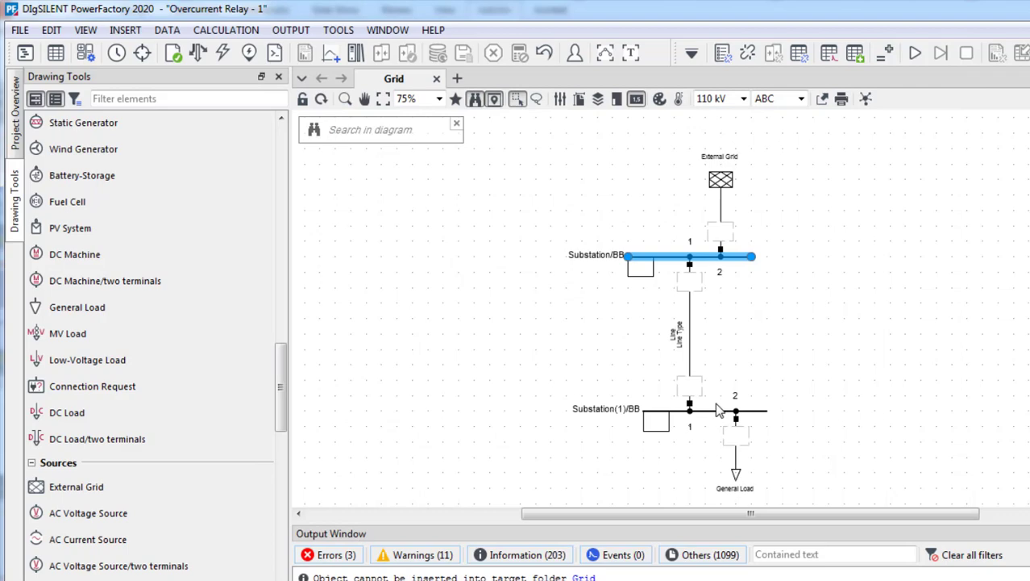
# - Set Substation(1)/BB to 11 kV, updating all terminals in Substation(1)
pyautogui.doubleClick(720, 411)
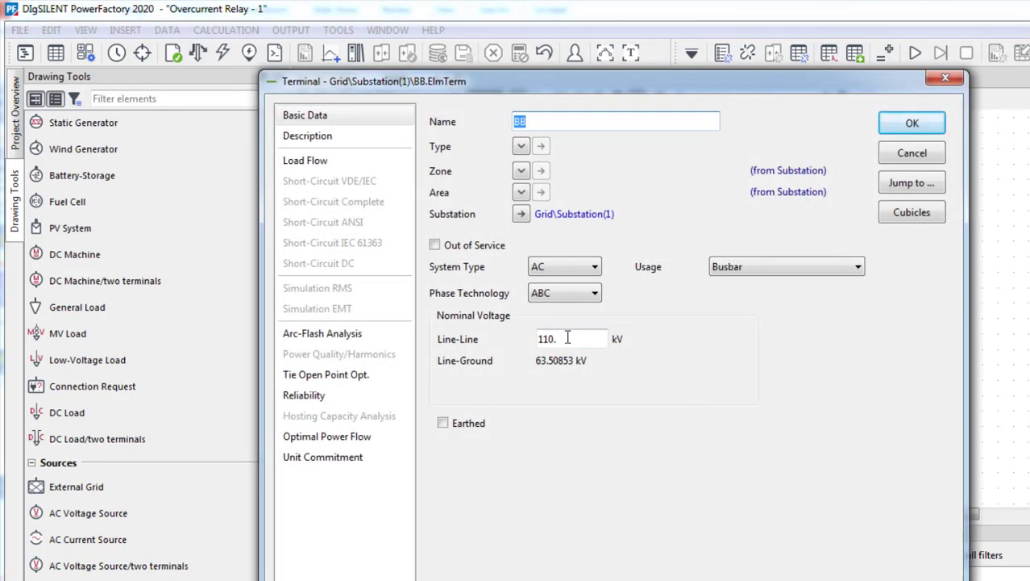
pyautogui.doubleClick(568, 337)
pyautogui.write('11')
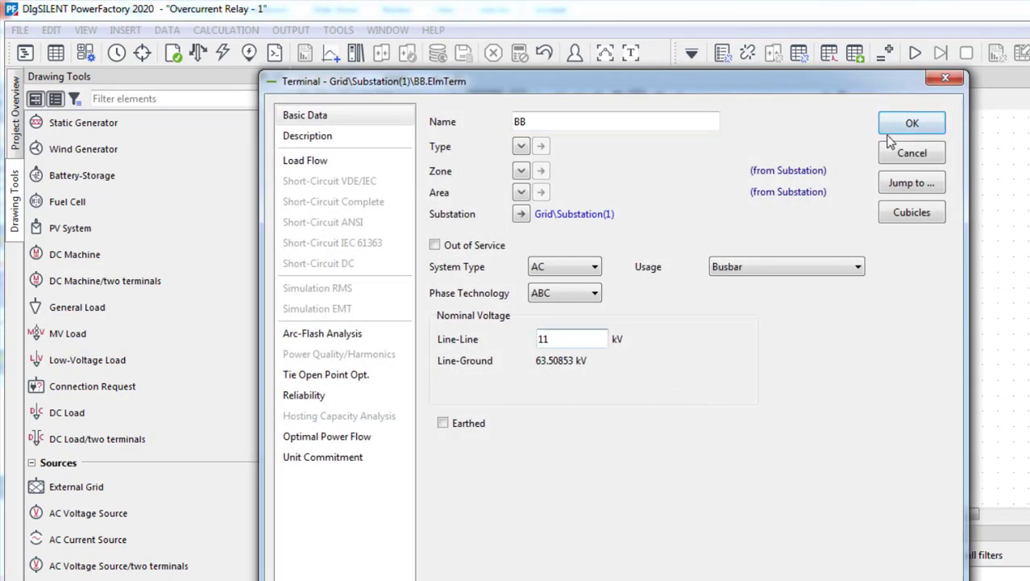
pyautogui.click(910, 123)
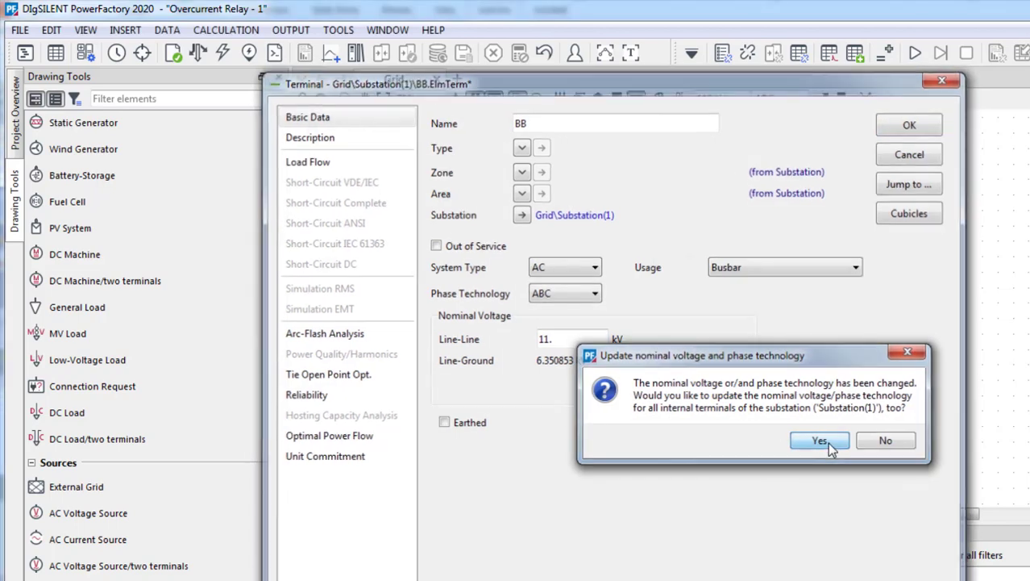
pyautogui.click(820, 440)
# - Set the External Grid's Ik''max on the Short-Circuit Complete page to 5 kA
pyautogui.doubleClick(722, 218)
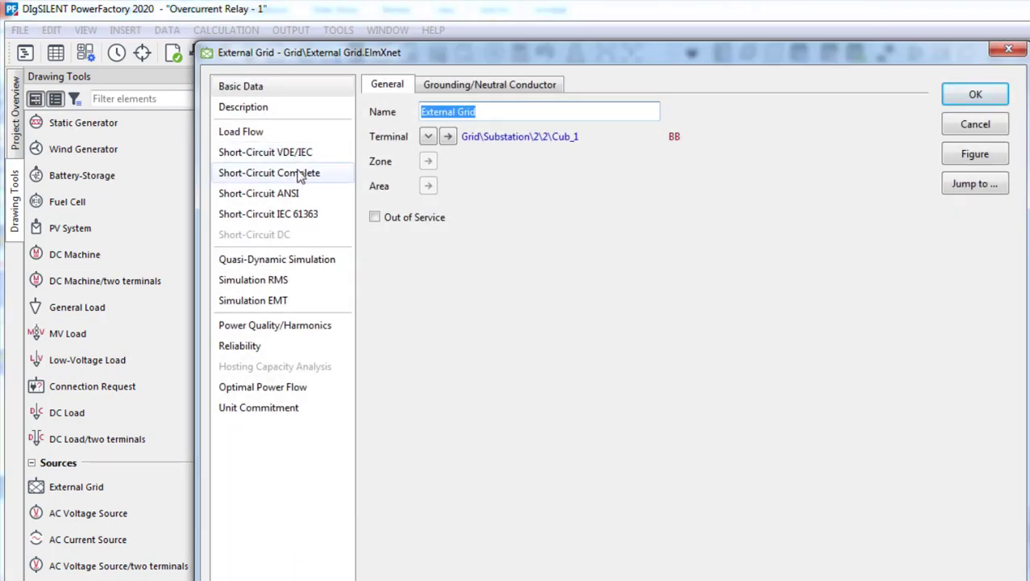
pyautogui.click(300, 173)
pyautogui.moveTo(543, 138); pyautogui.dragTo(444, 141)
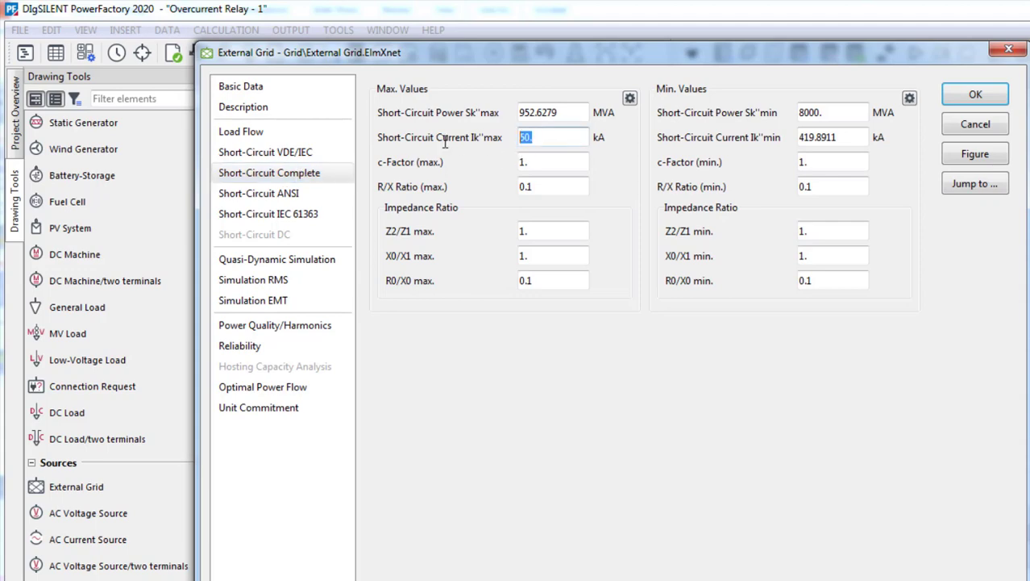
pyautogui.write('5.')
pyautogui.click(548, 163)
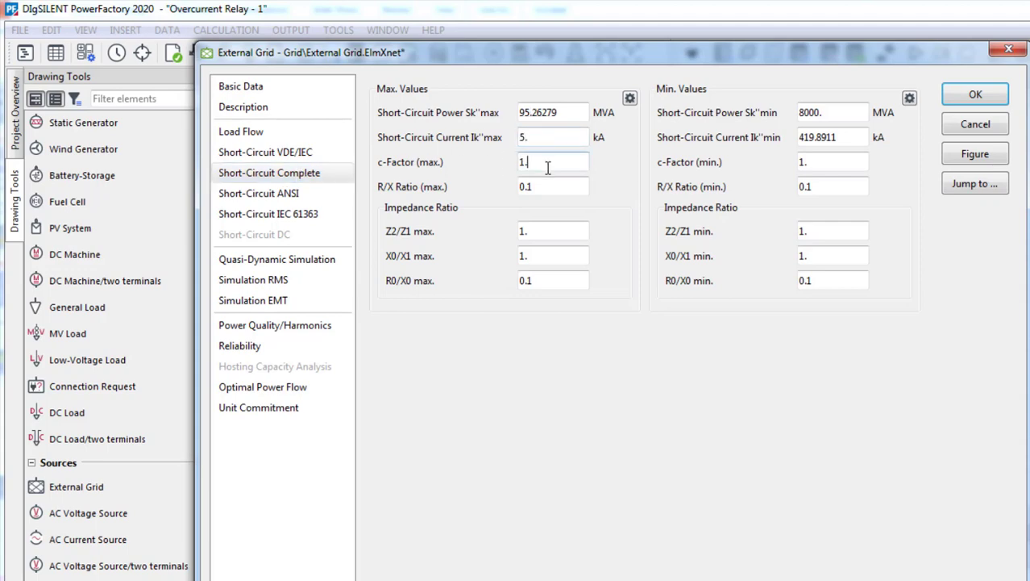
pyautogui.click(981, 98)
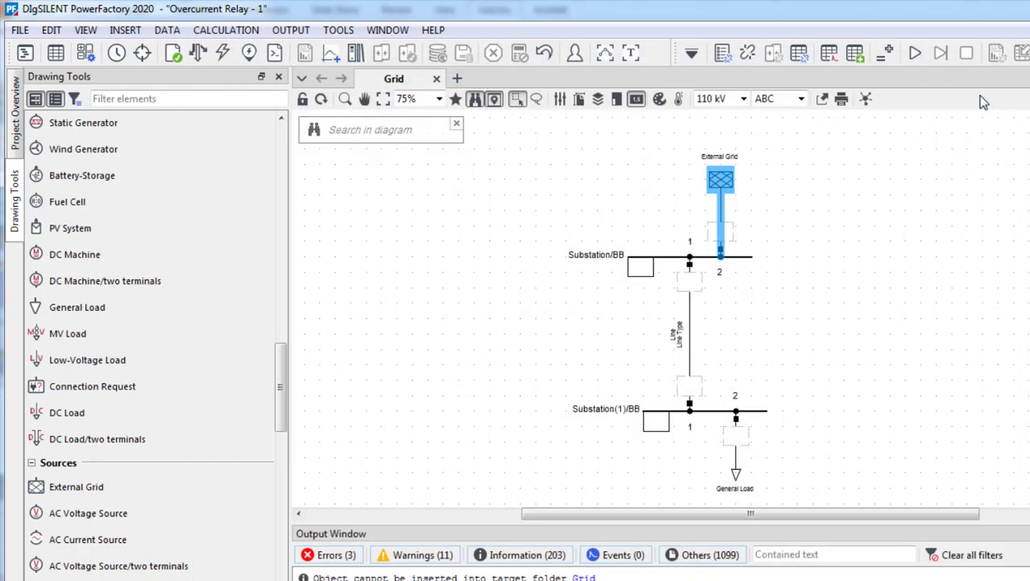
# - Run a complete-method 2-Phase to Ground short-circuit at Substation(1)/BB, showing 5 kA on phases B and C
pyautogui.click(847, 231)
pyautogui.rightClick(713, 411)
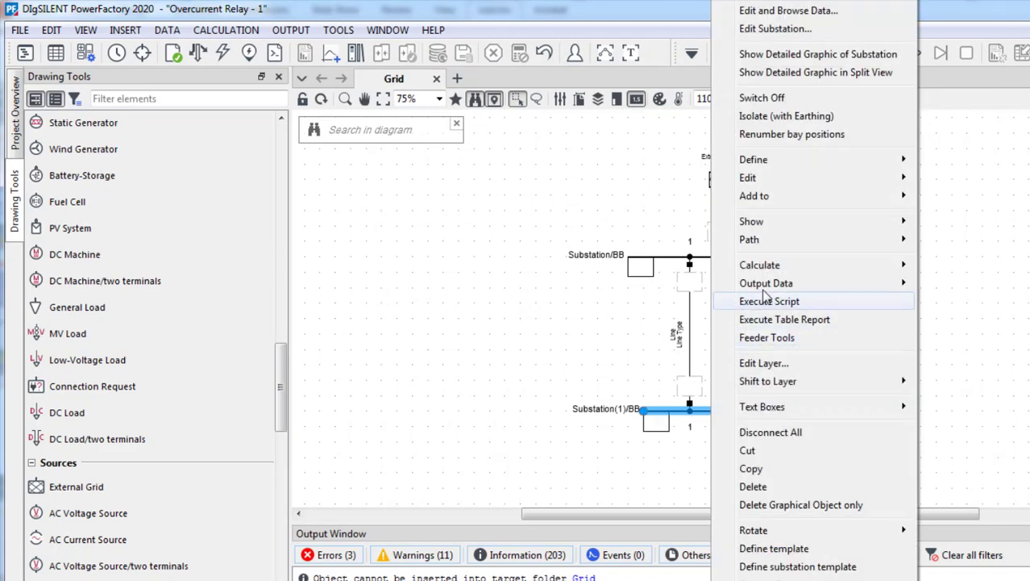
pyautogui.moveTo(772, 266)
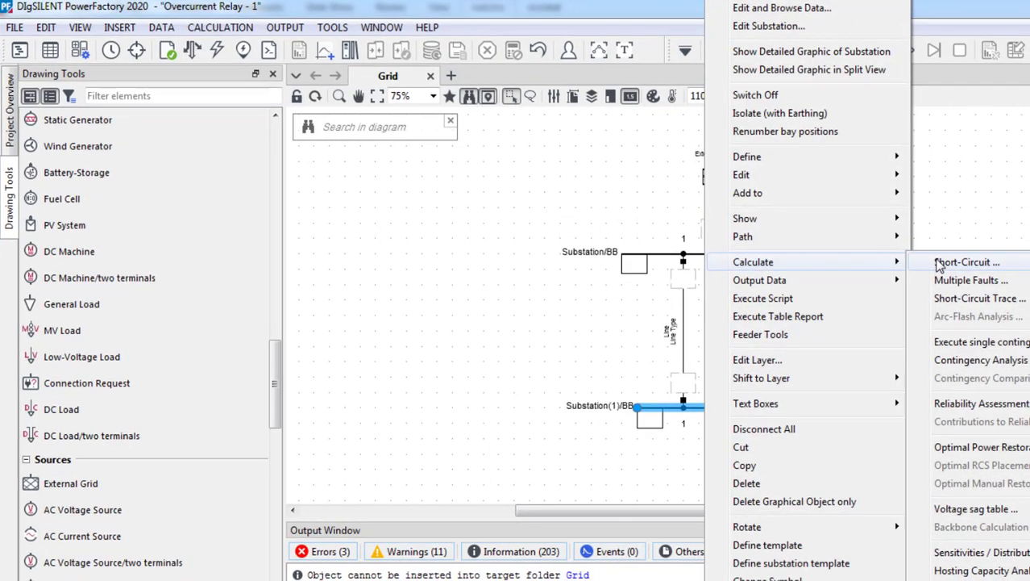
pyautogui.click(939, 263)
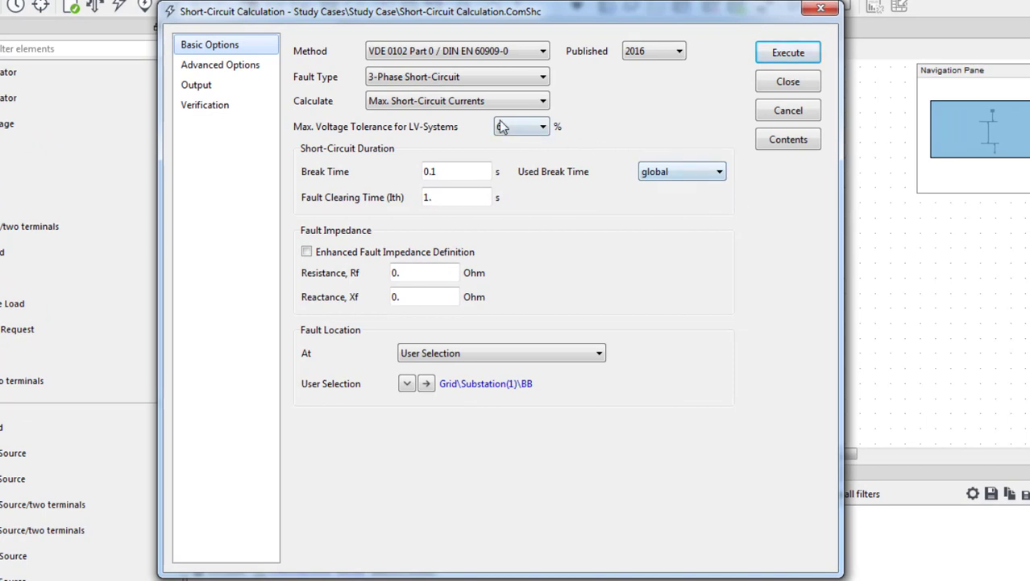
pyautogui.click(470, 52)
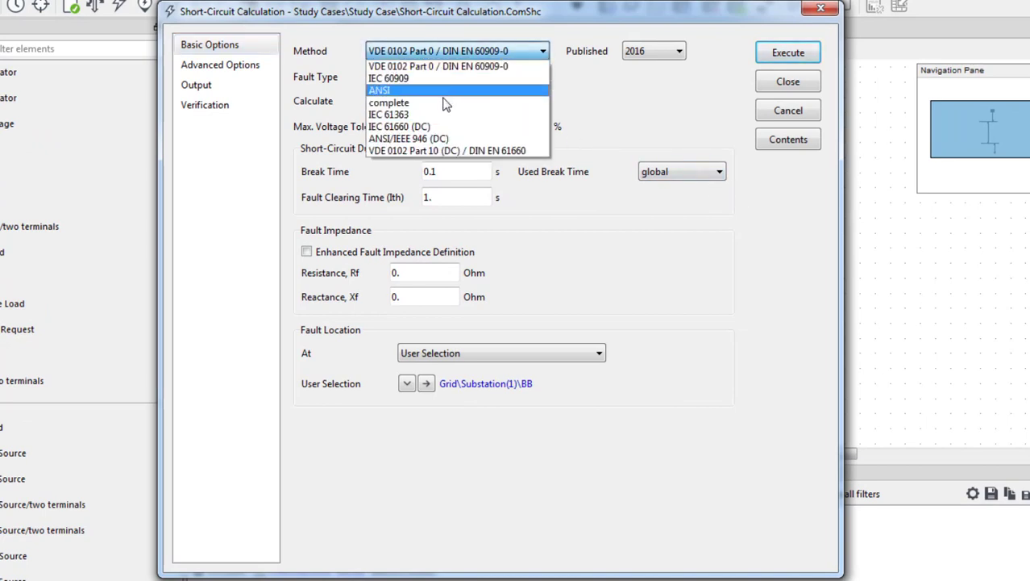
pyautogui.click(446, 102)
pyautogui.click(442, 78)
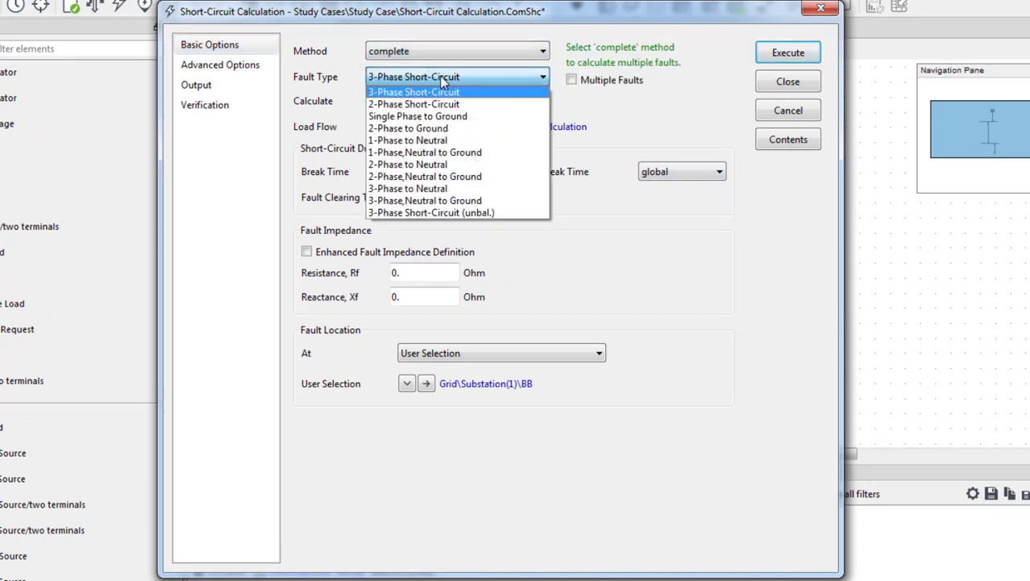
pyautogui.click(444, 131)
pyautogui.click(780, 51)
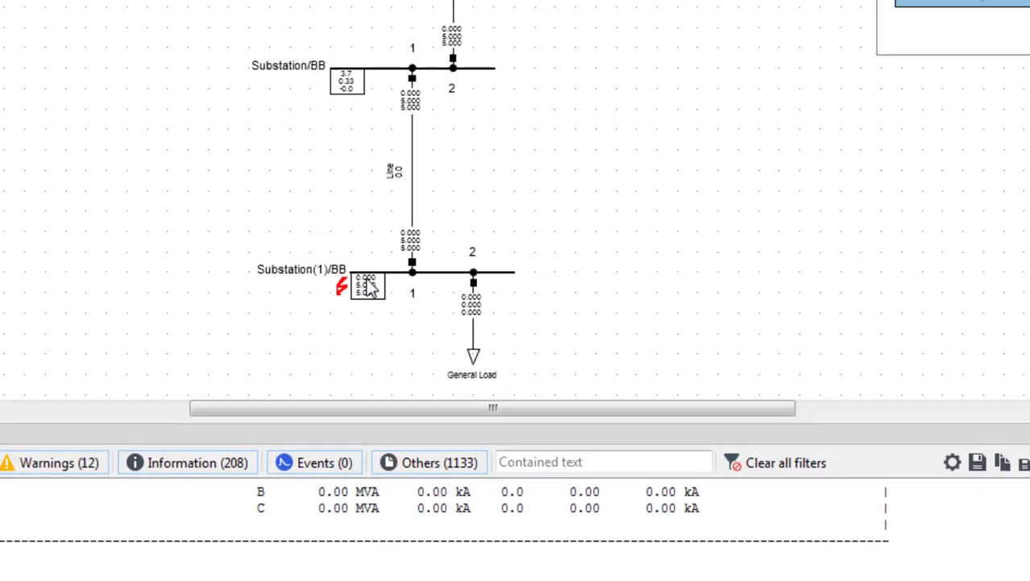
pyautogui.moveTo(543, 364)
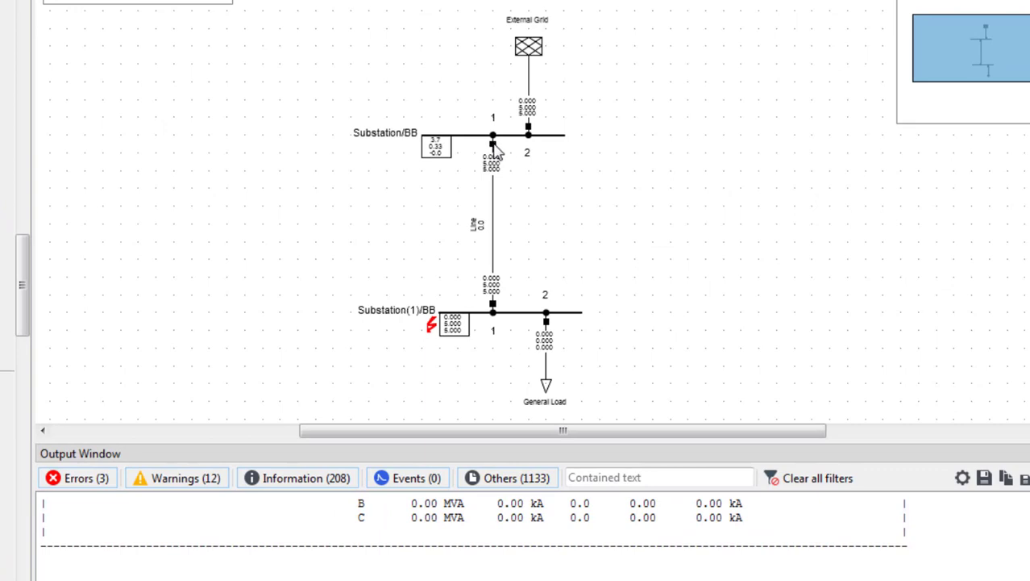
# - Add a relay model named 'Overcurrent Relay' at the line end on Substation/BB
pyautogui.rightClick(493, 150)
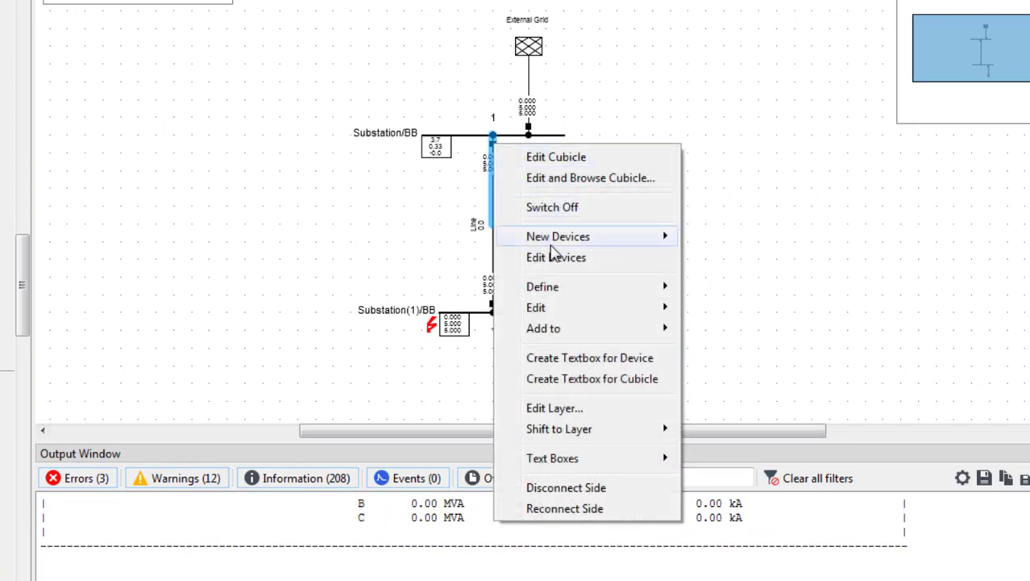
pyautogui.moveTo(554, 242)
pyautogui.click(736, 238)
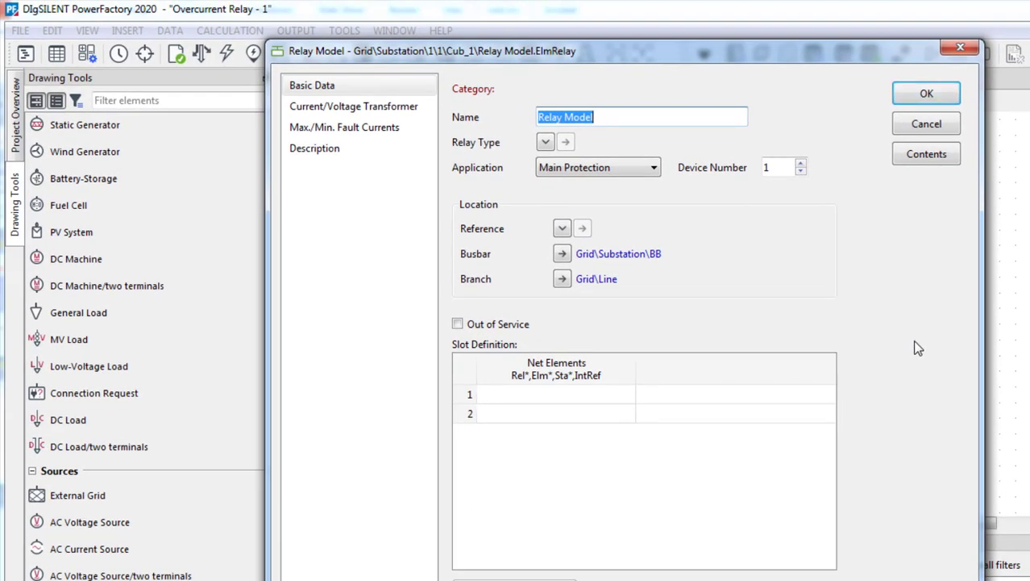
pyautogui.moveTo(618, 118); pyautogui.dragTo(526, 119)
pyautogui.write('Overcurrent Relay')
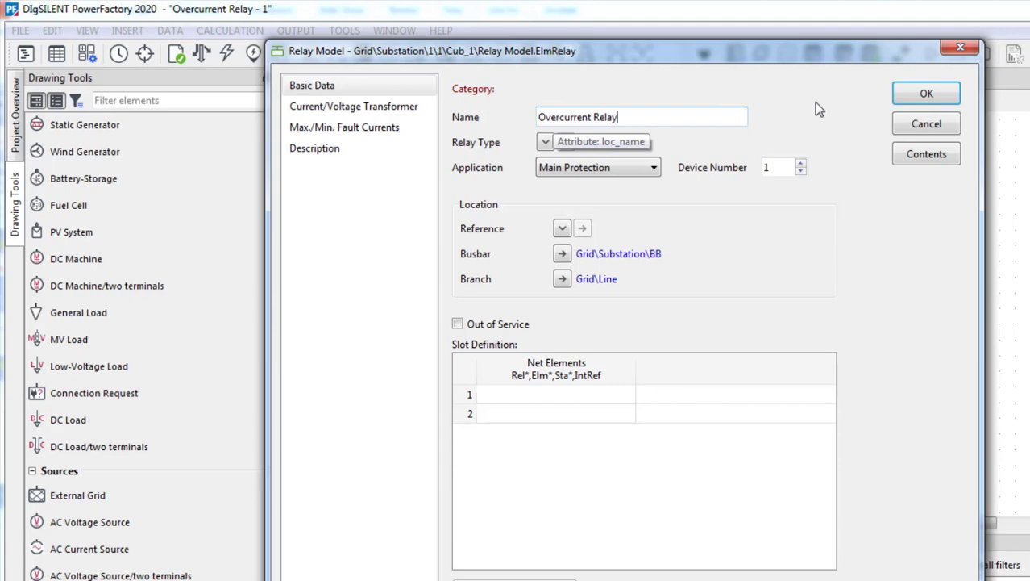
pyautogui.click(915, 92)
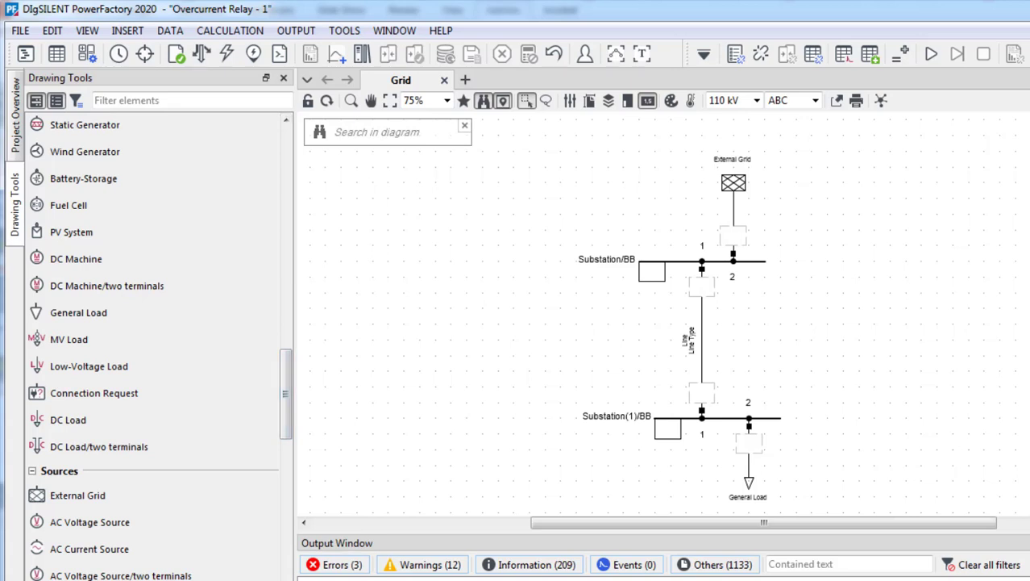
# - Copy the Areva P12x P120 relay type into the project's Equipment Type Library
pyautogui.click(145, 524)
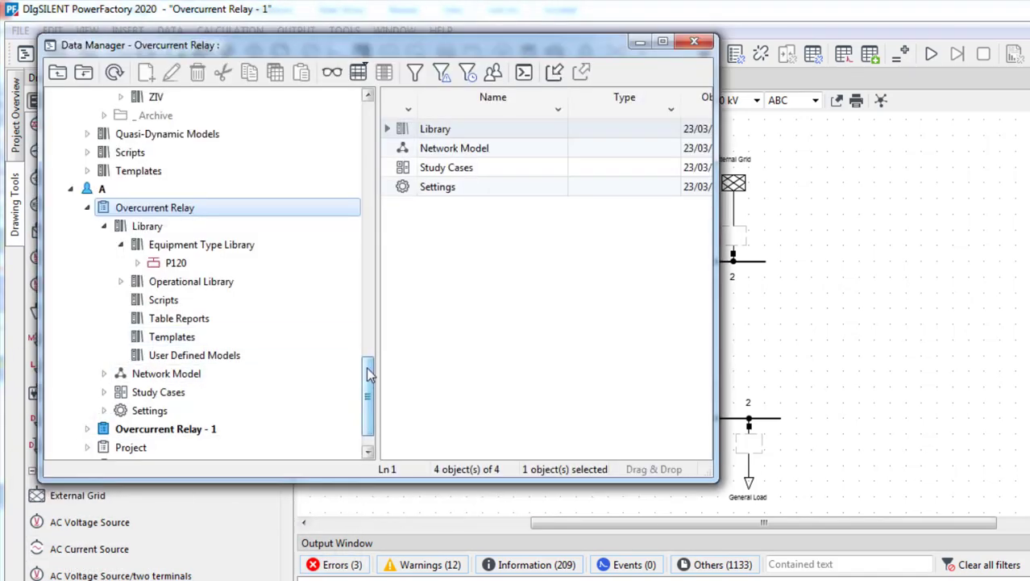
pyautogui.moveTo(370, 375); pyautogui.dragTo(366, 222)
pyautogui.click(138, 208)
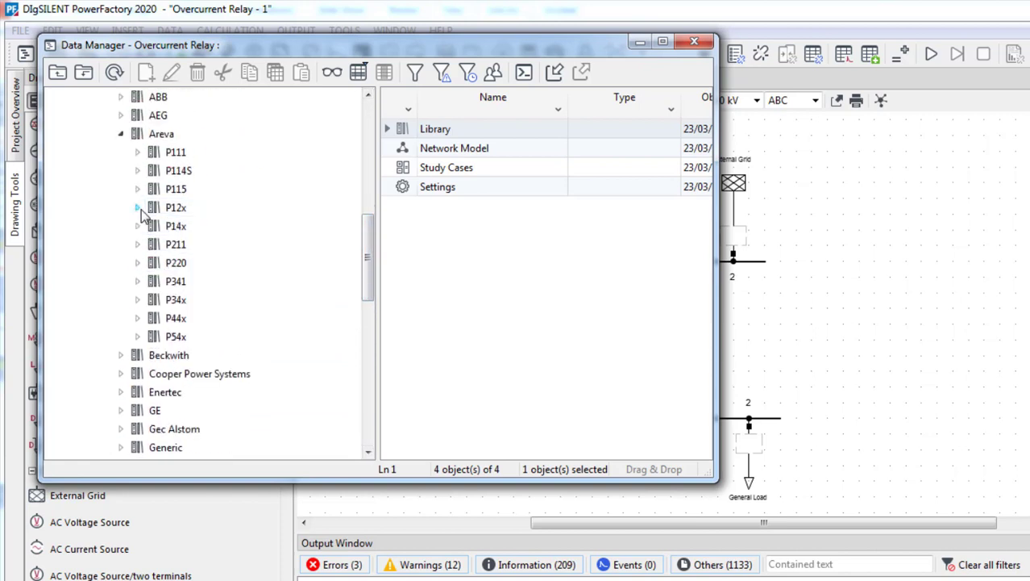
pyautogui.click(140, 209)
pyautogui.click(172, 227)
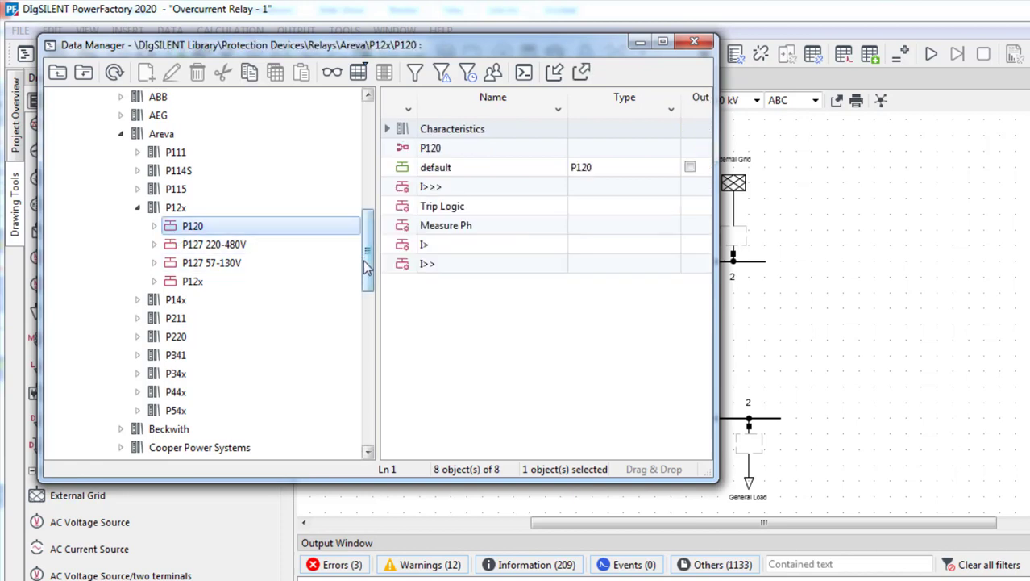
pyautogui.moveTo(364, 258); pyautogui.dragTo(370, 423)
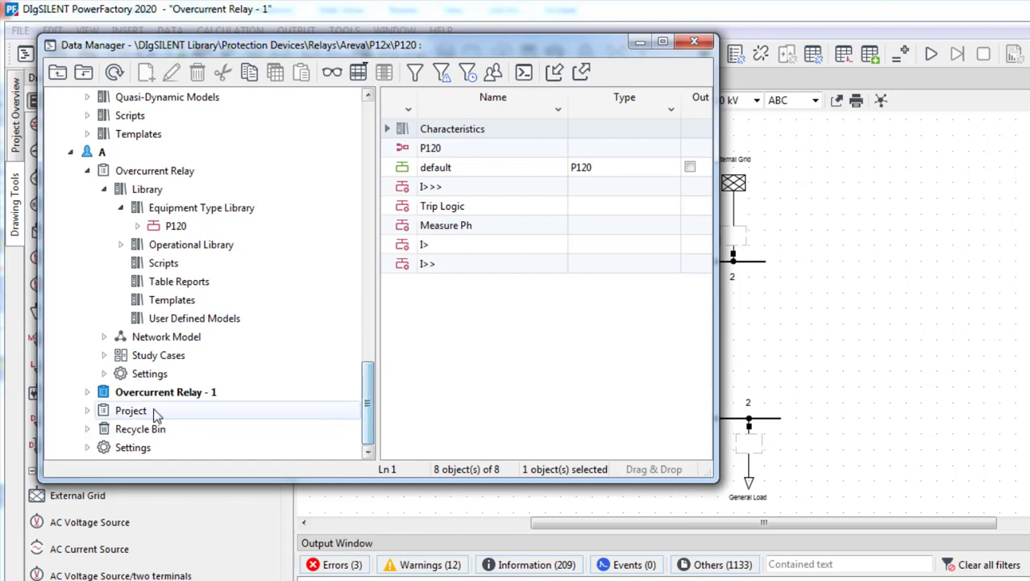
pyautogui.click(88, 392)
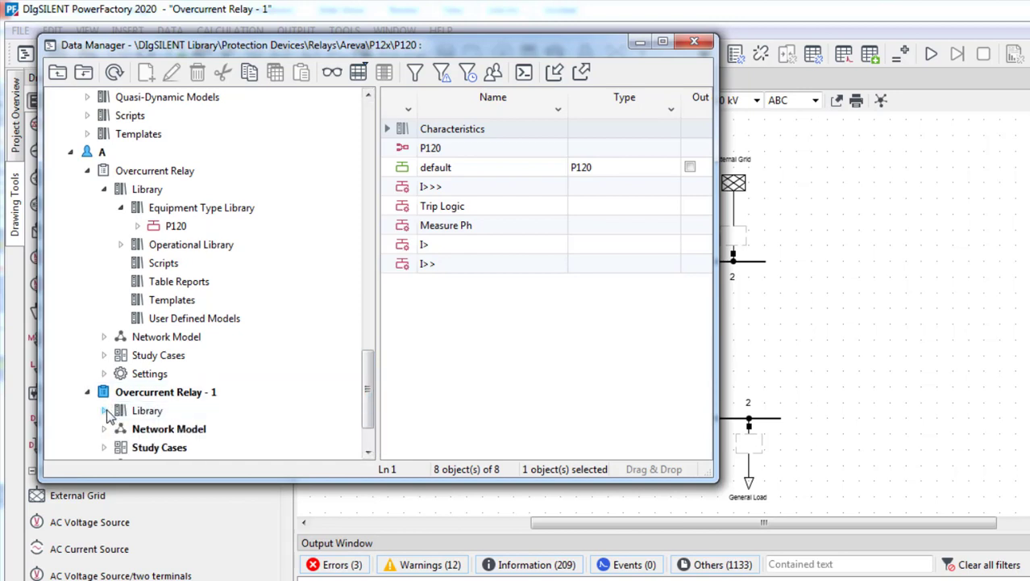
pyautogui.click(105, 410)
pyautogui.click(202, 428)
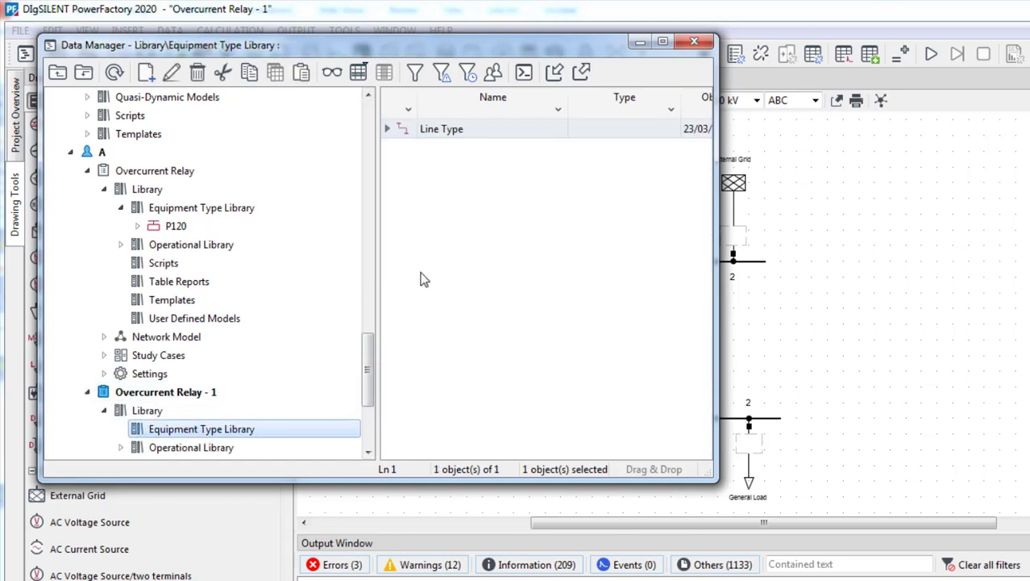
pyautogui.hotkey('ctrl', 'v')
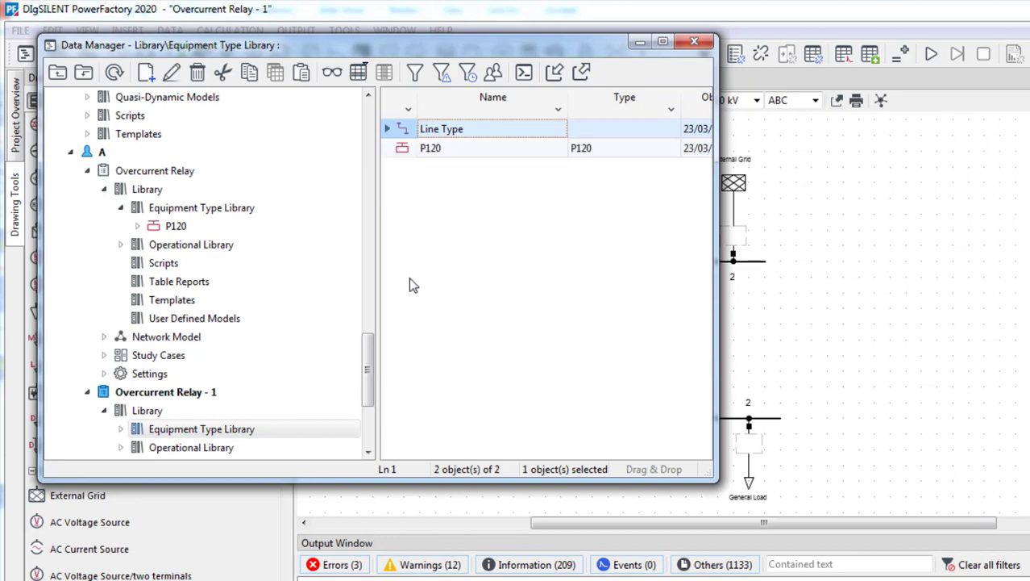
# - Copy the CT 120-1000/1A type into the same library, then minimise the Data Manager
pyautogui.moveTo(368, 347); pyautogui.dragTo(365, 137)
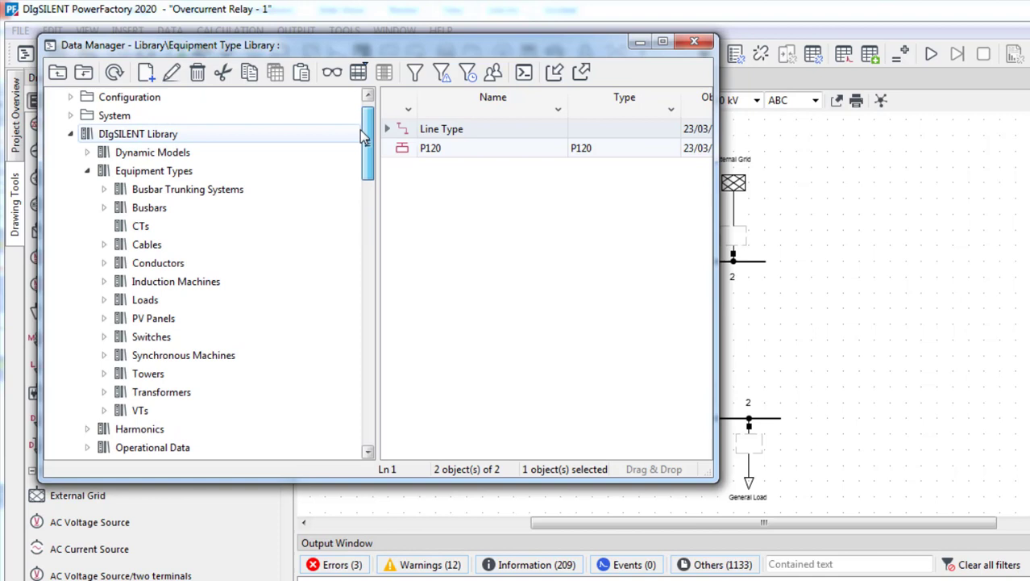
pyautogui.click(128, 229)
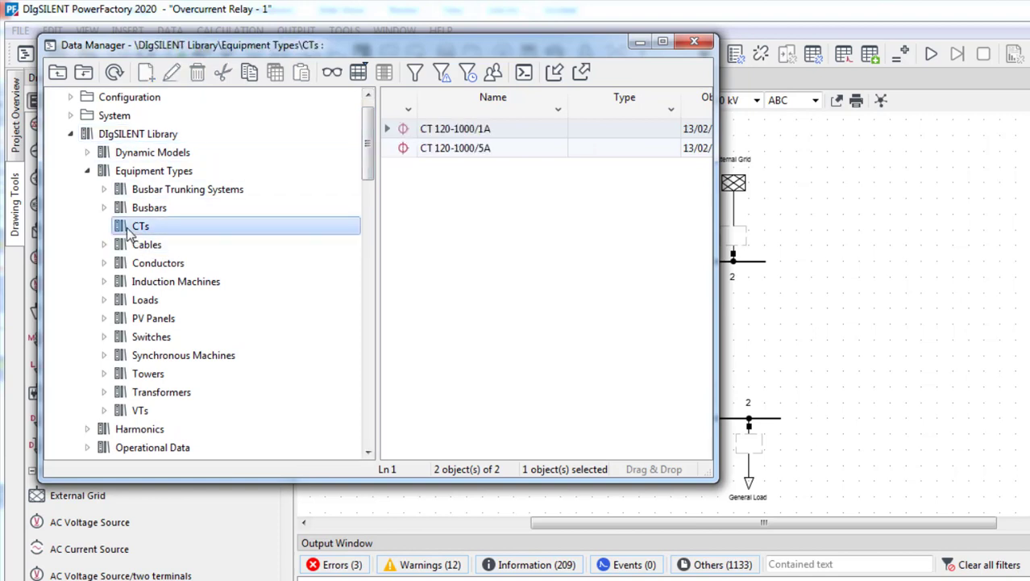
pyautogui.click(391, 134)
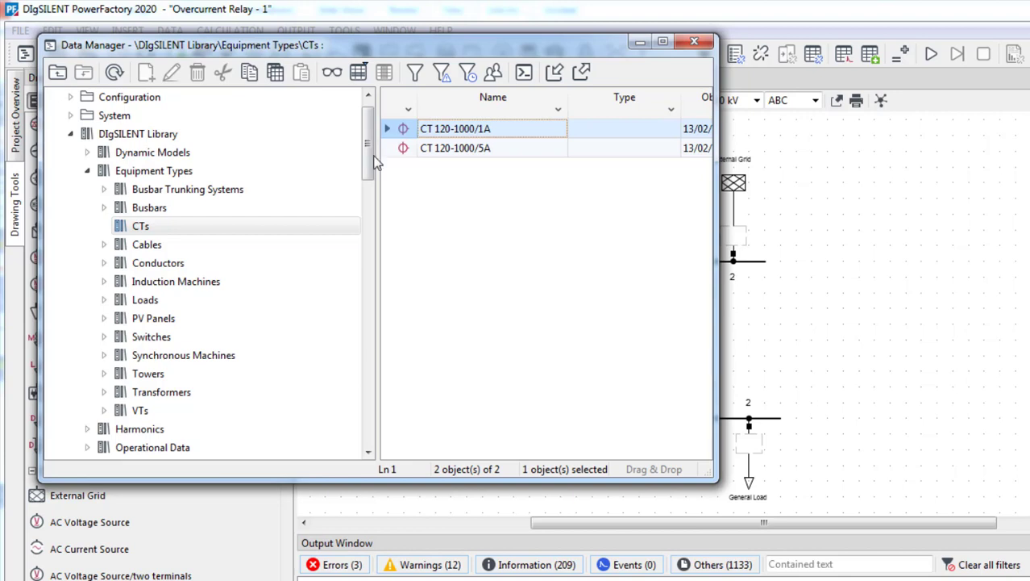
pyautogui.moveTo(370, 161); pyautogui.dragTo(373, 295)
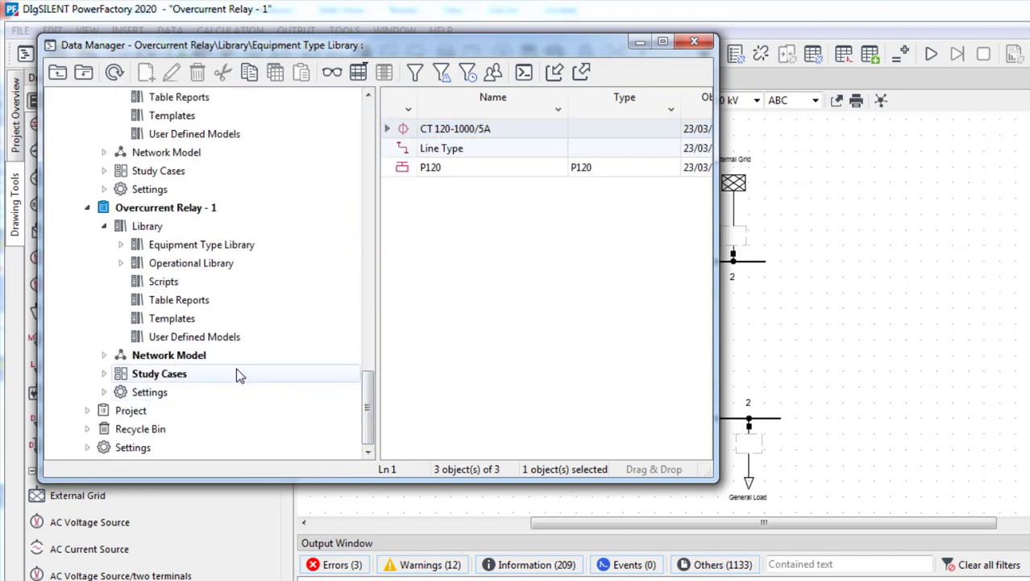
pyautogui.click(201, 246)
pyautogui.click(407, 231)
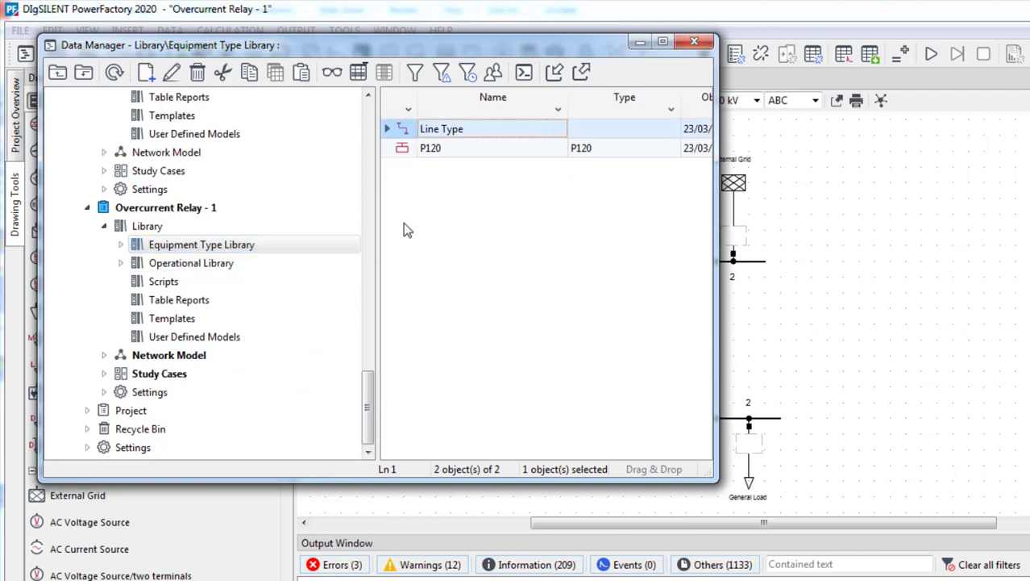
pyautogui.hotkey('ctrl', 'v')
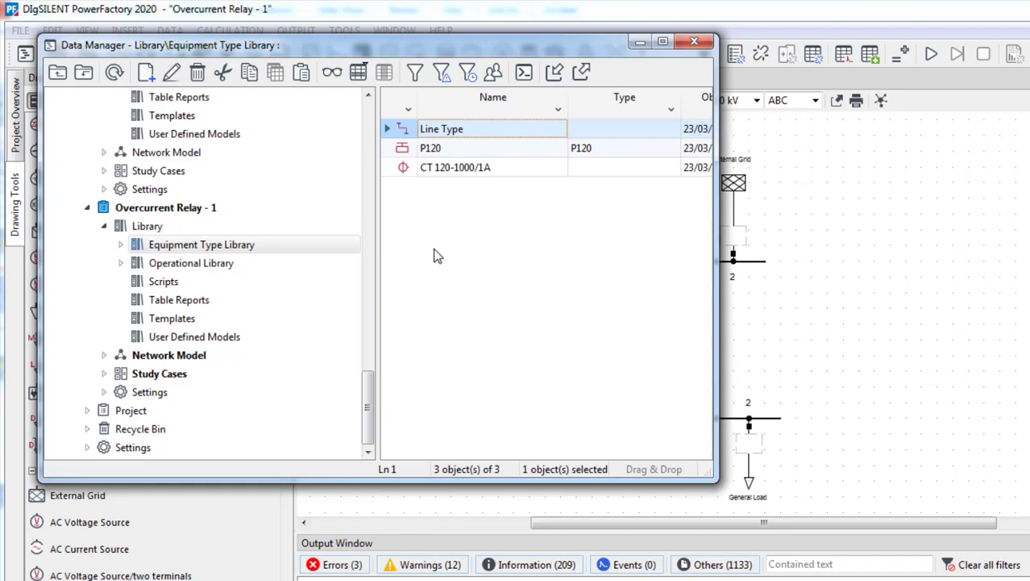
pyautogui.click(789, 231)
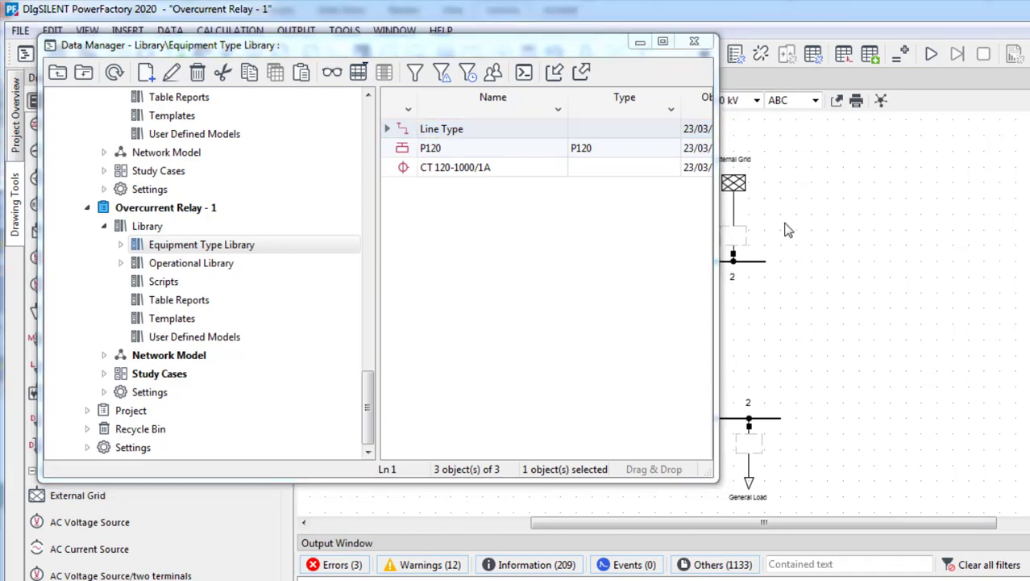
pyautogui.click(638, 43)
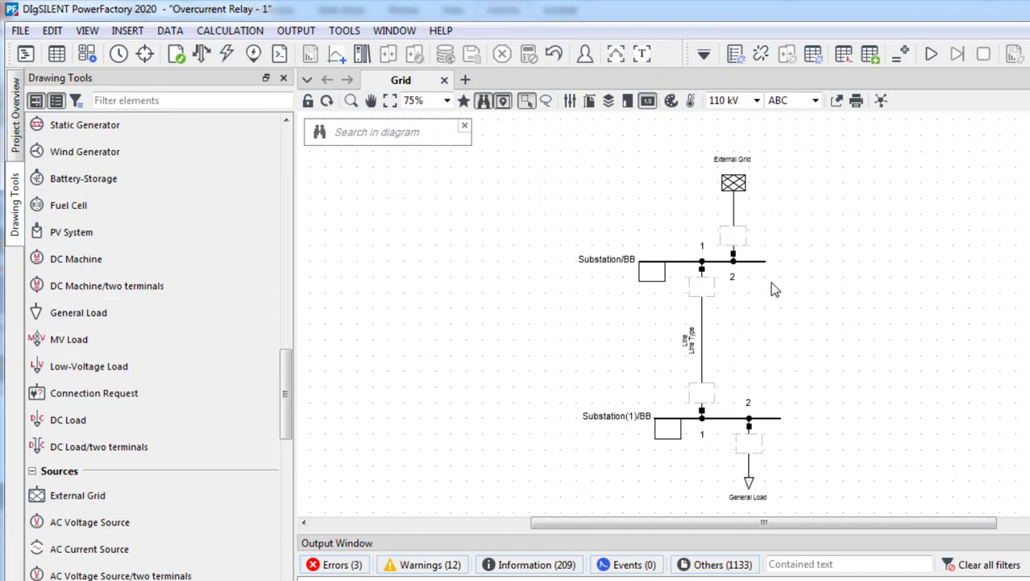
# - Assign the project library's P120 type to the Overcurrent Relay at the Substation/BB line end
pyautogui.rightClick(703, 274)
pyautogui.click(756, 370)
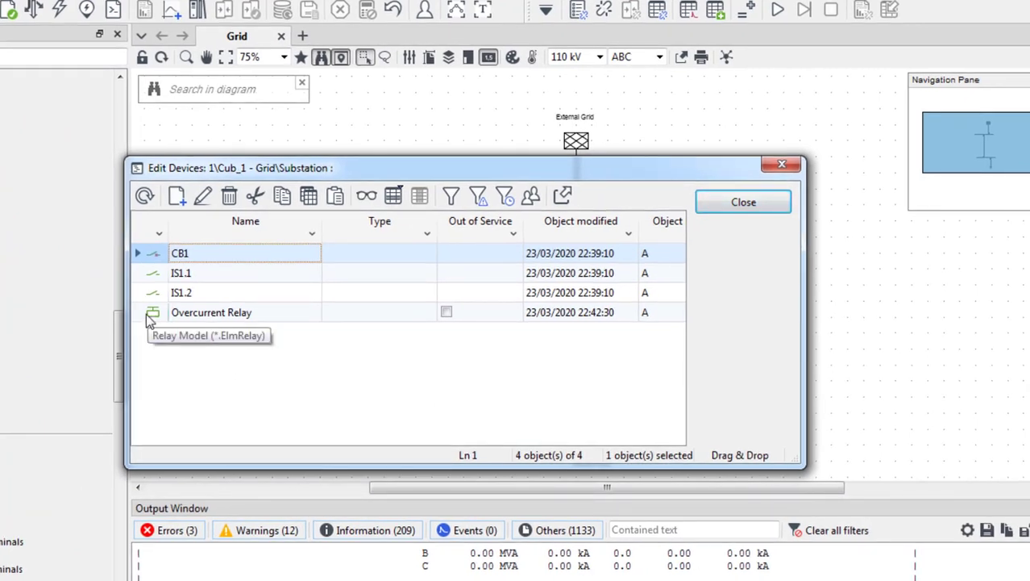
pyautogui.doubleClick(150, 315)
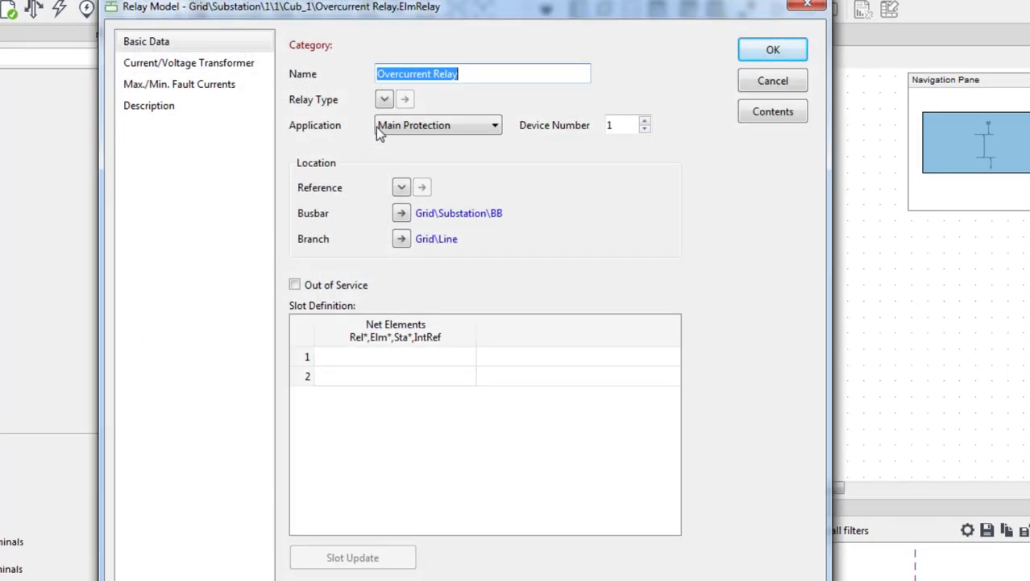
pyautogui.click(386, 99)
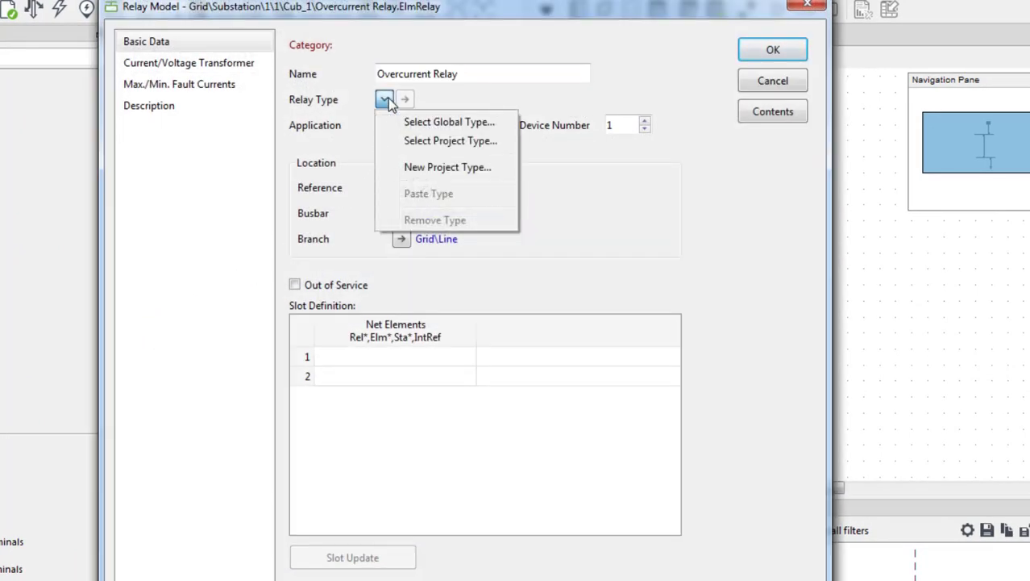
pyautogui.click(412, 147)
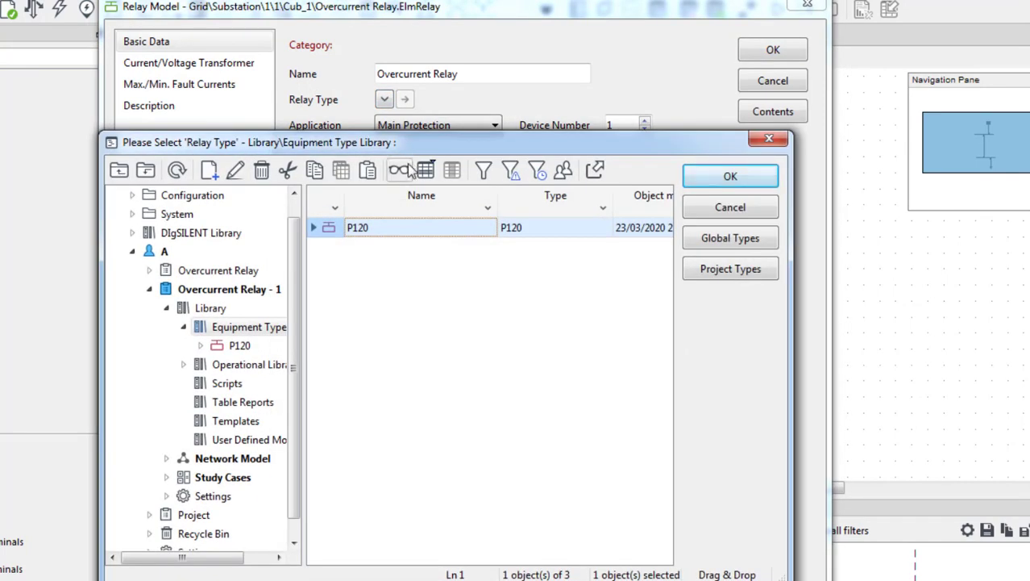
pyautogui.click(712, 185)
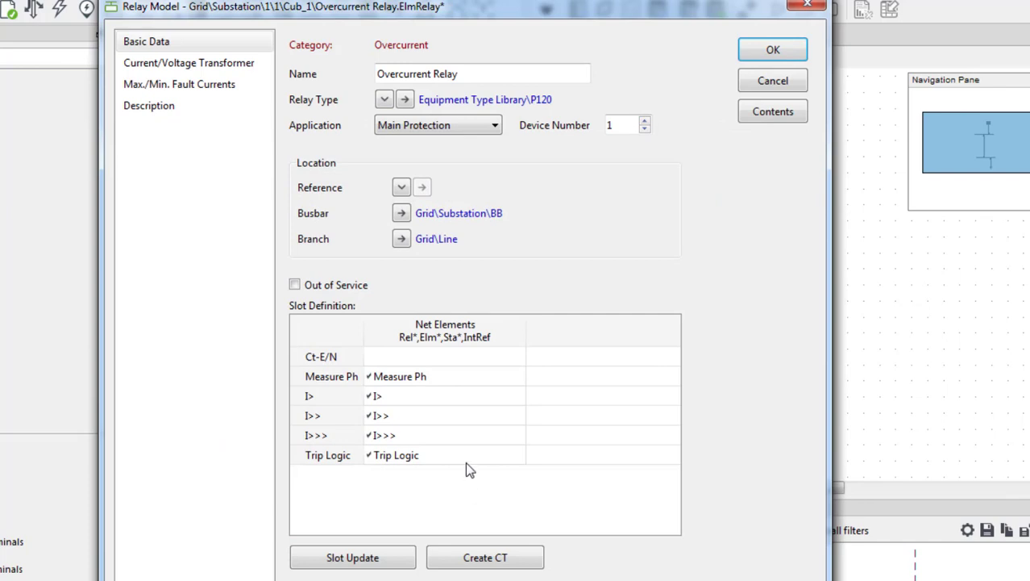
# - Create a current transformer for the relay using the project's CT 120-1000/1A type
pyautogui.click(479, 559)
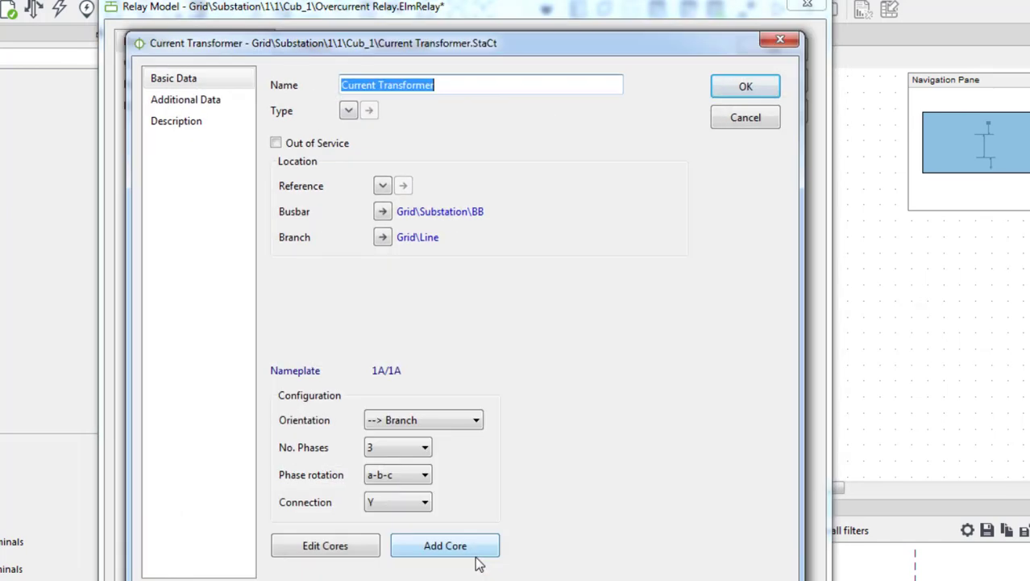
pyautogui.click(348, 114)
pyautogui.moveTo(373, 161)
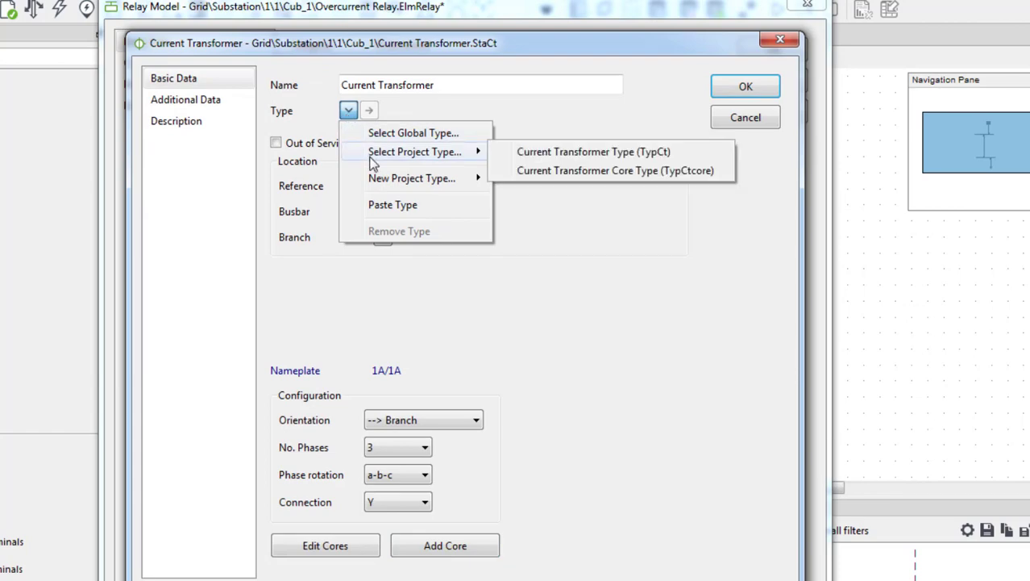
pyautogui.click(563, 153)
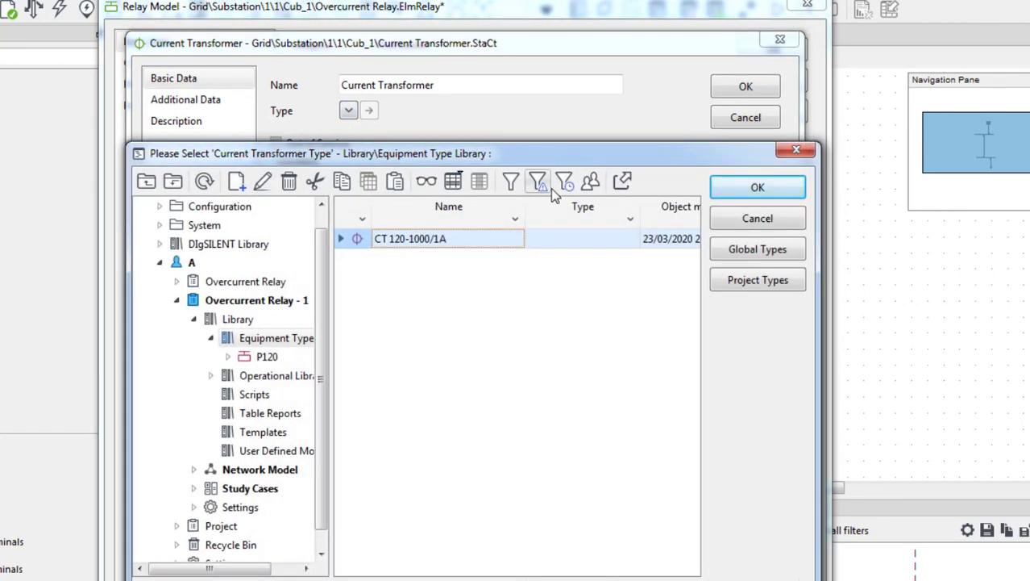
pyautogui.click(735, 187)
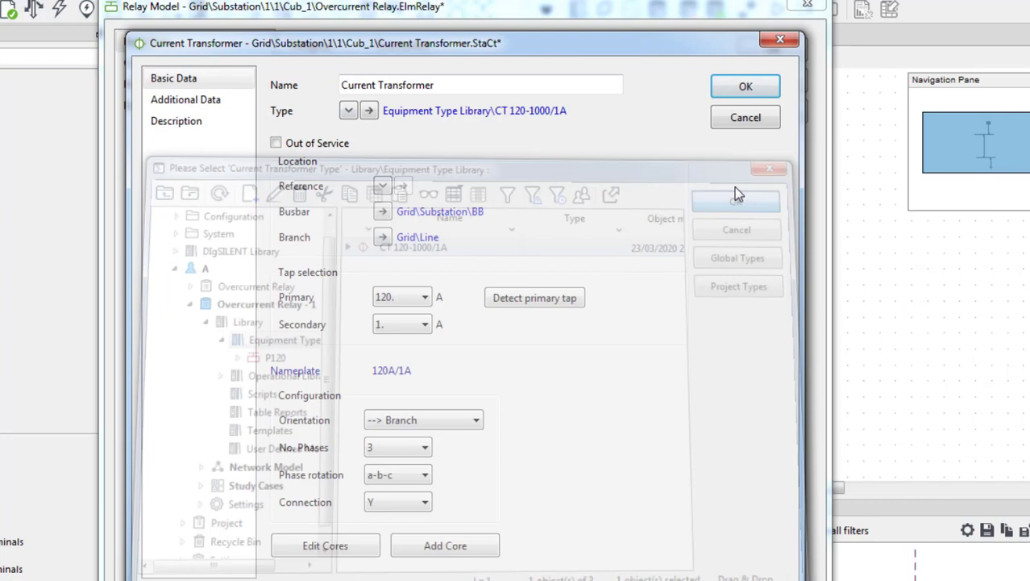
# - Keep 120 A as the primary tap and open the CT type's tap table
pyautogui.click(407, 300)
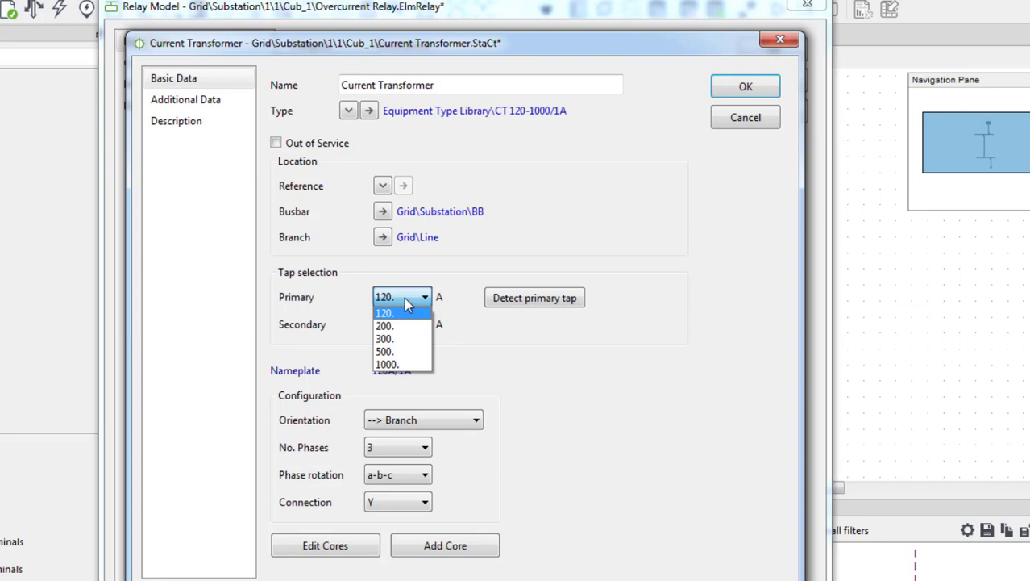
pyautogui.click(446, 277)
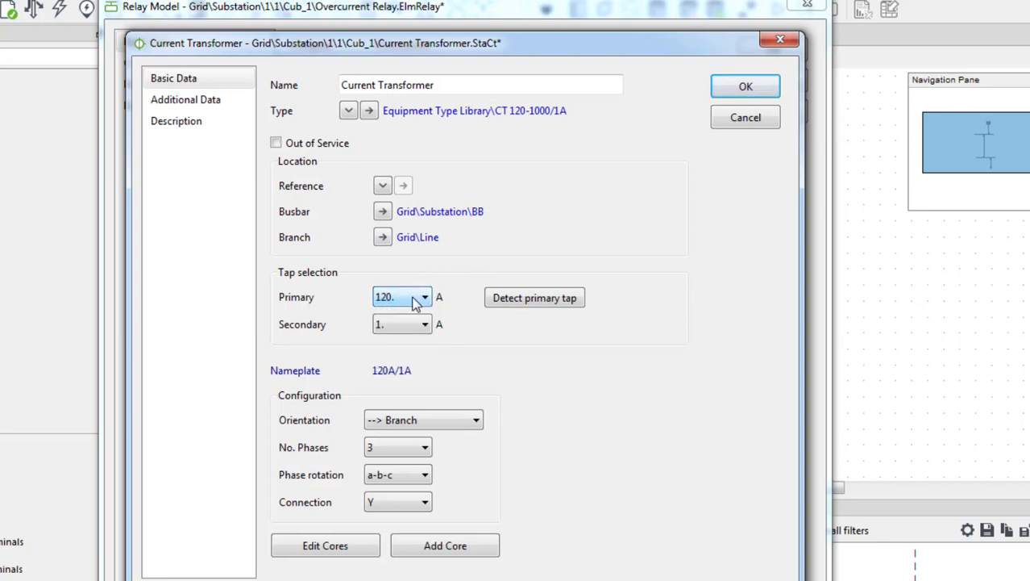
pyautogui.click(371, 113)
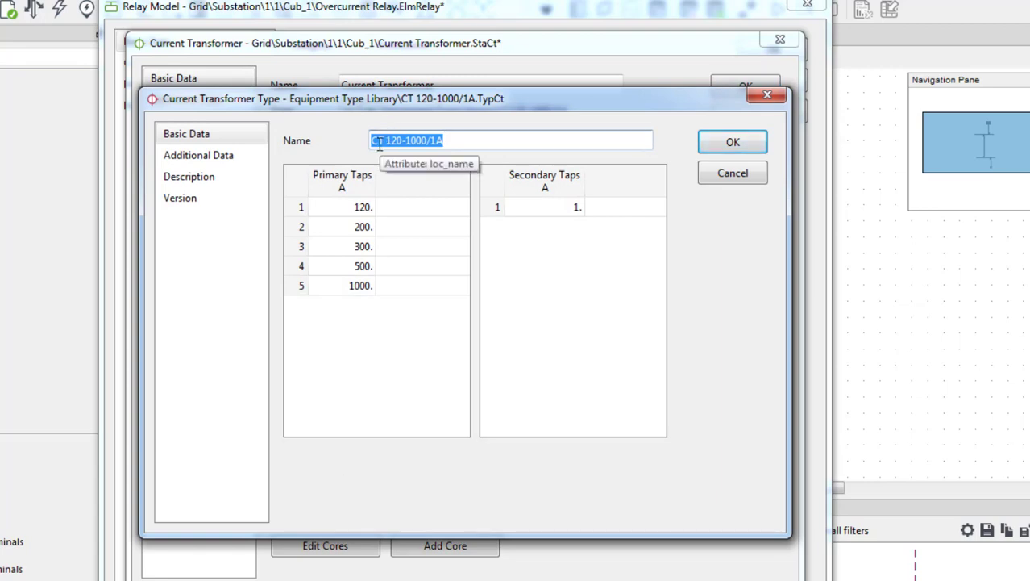
# - Insert a 400 A primary tap row above 500 in the CT type's tap table
pyautogui.click(322, 267)
pyautogui.rightClick(322, 267)
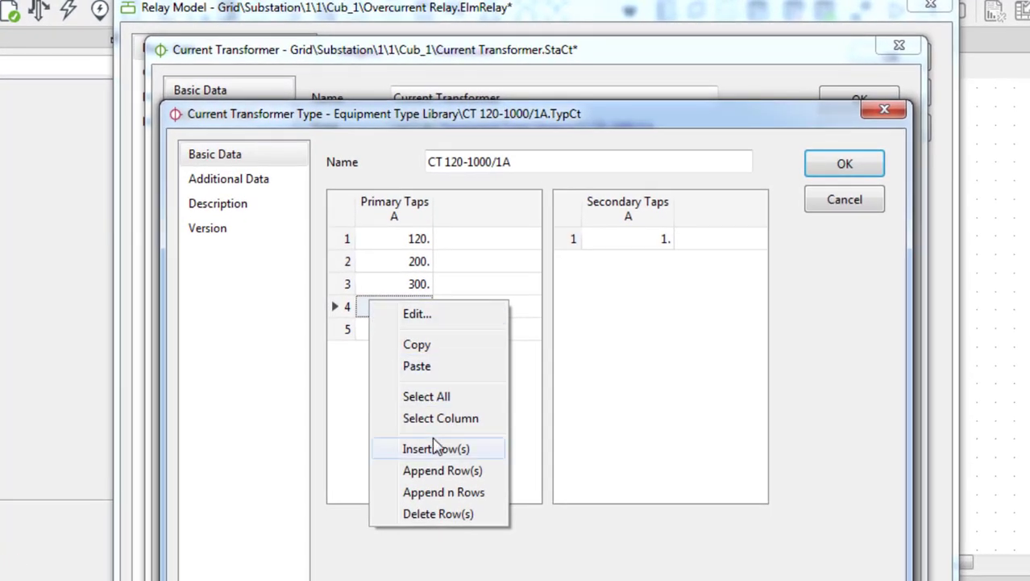
pyautogui.click(433, 448)
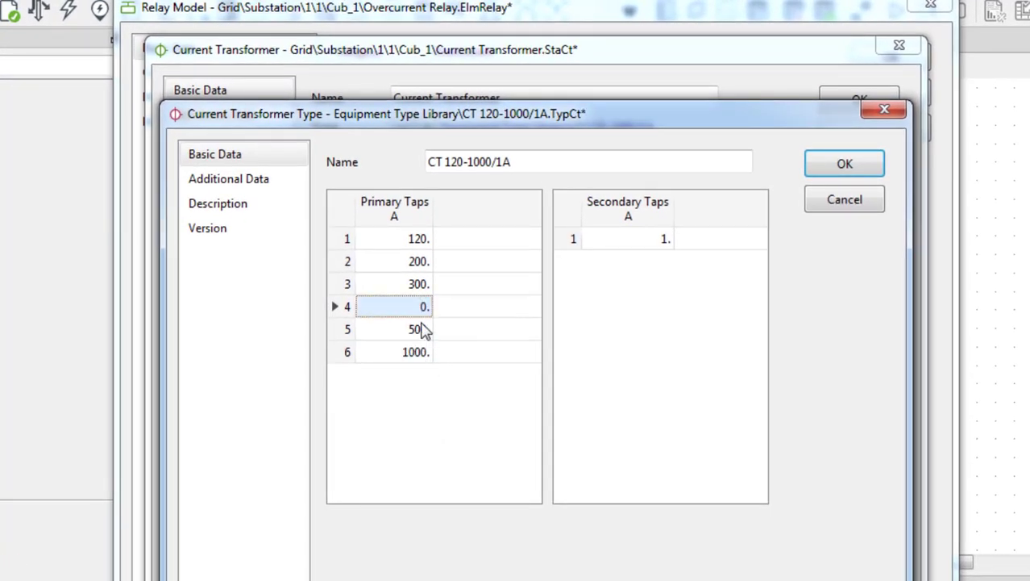
pyautogui.write('4')
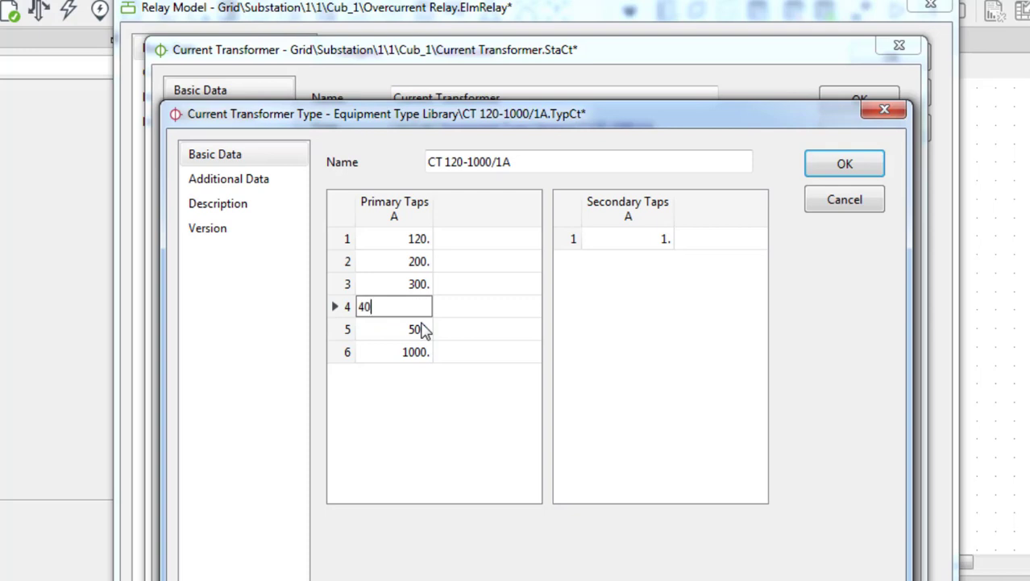
pyautogui.write('00')
pyautogui.press('Return')
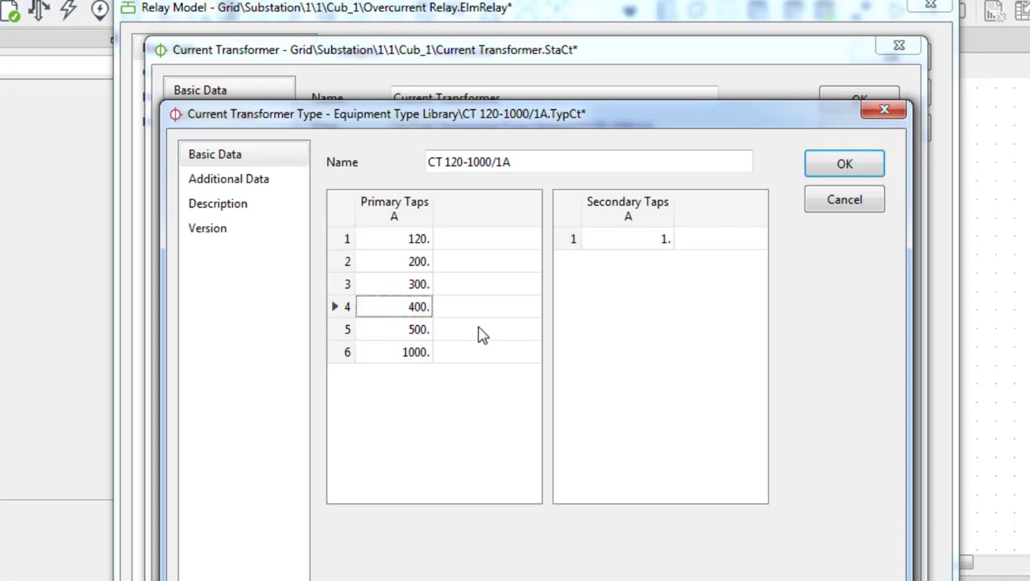
# - Save the CT type and set the transformer's primary tap to 400 A
pyautogui.click(842, 169)
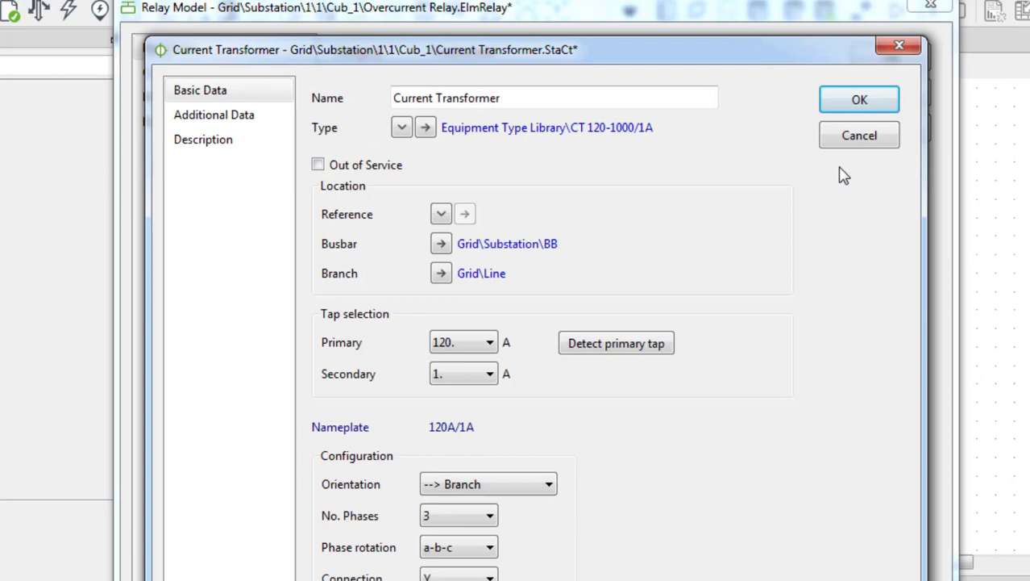
pyautogui.click(476, 343)
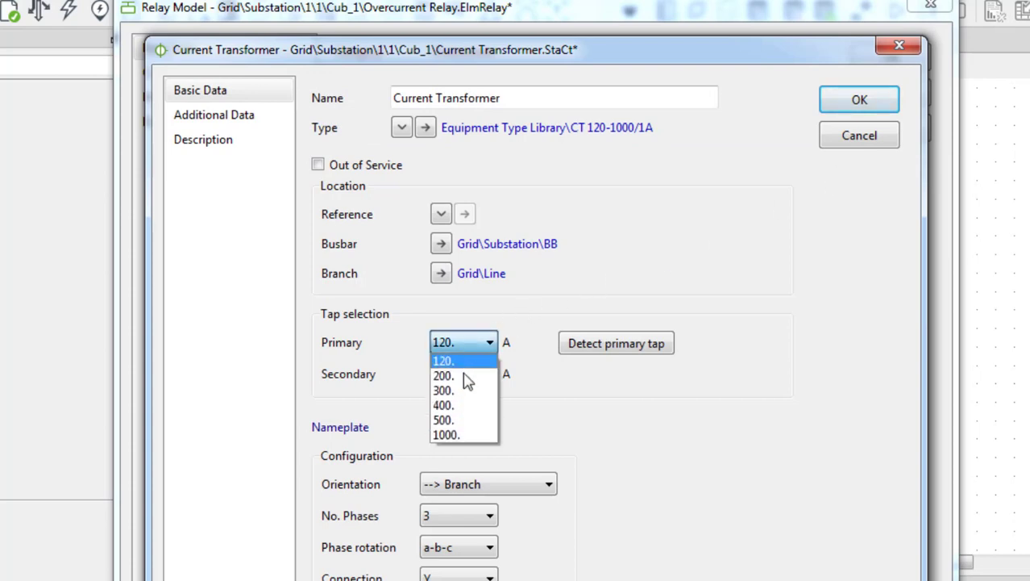
pyautogui.click(462, 406)
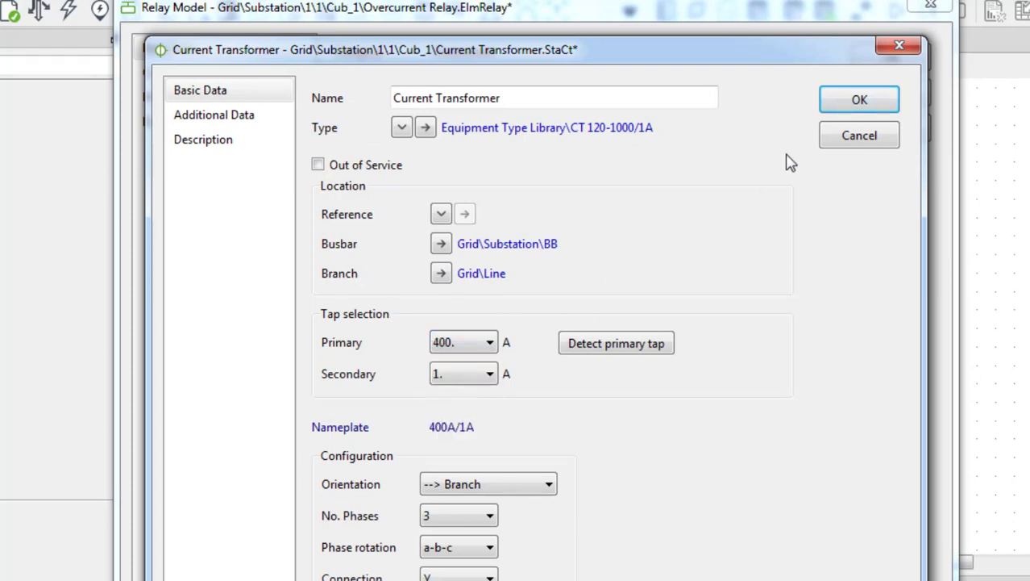
# - Take the relay's I>> stage out of service and close the relay and device dialogs
pyautogui.click(856, 103)
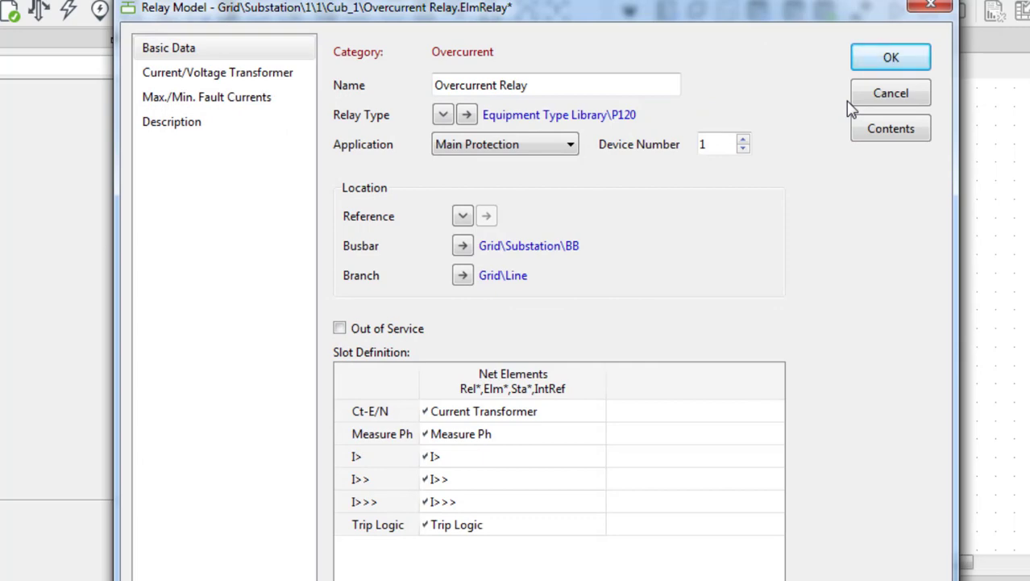
pyautogui.doubleClick(457, 481)
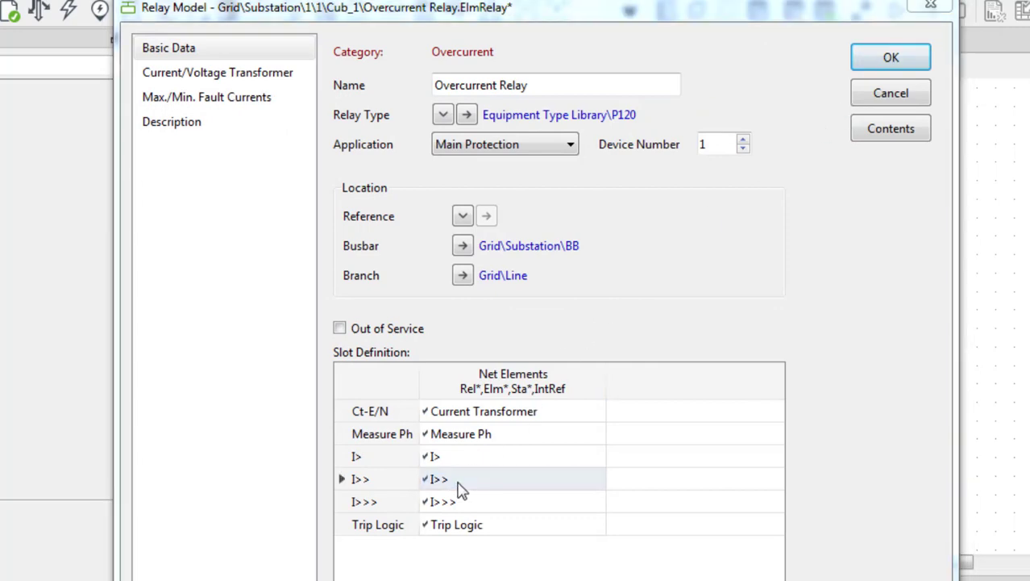
pyautogui.click(316, 295)
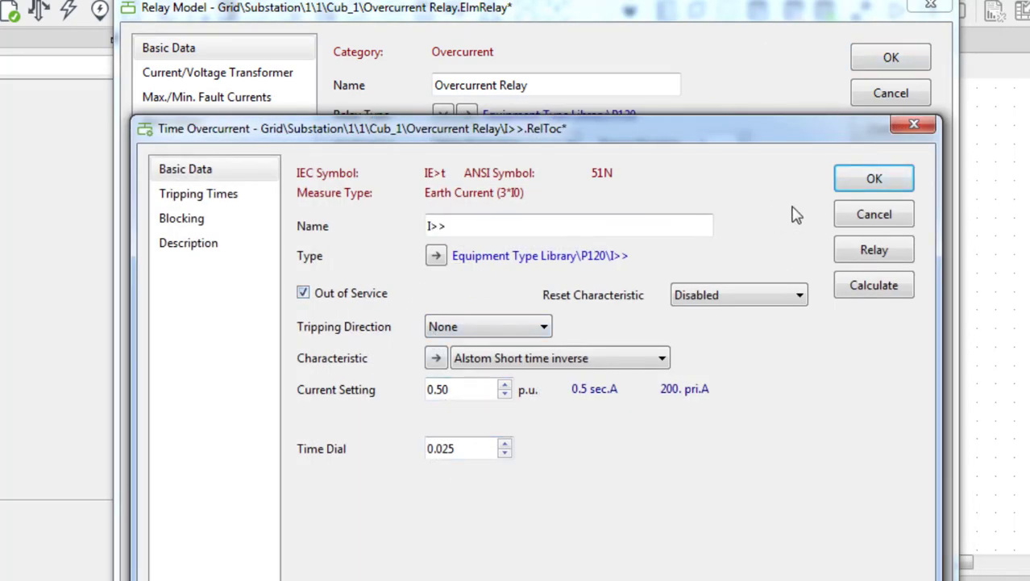
pyautogui.click(874, 179)
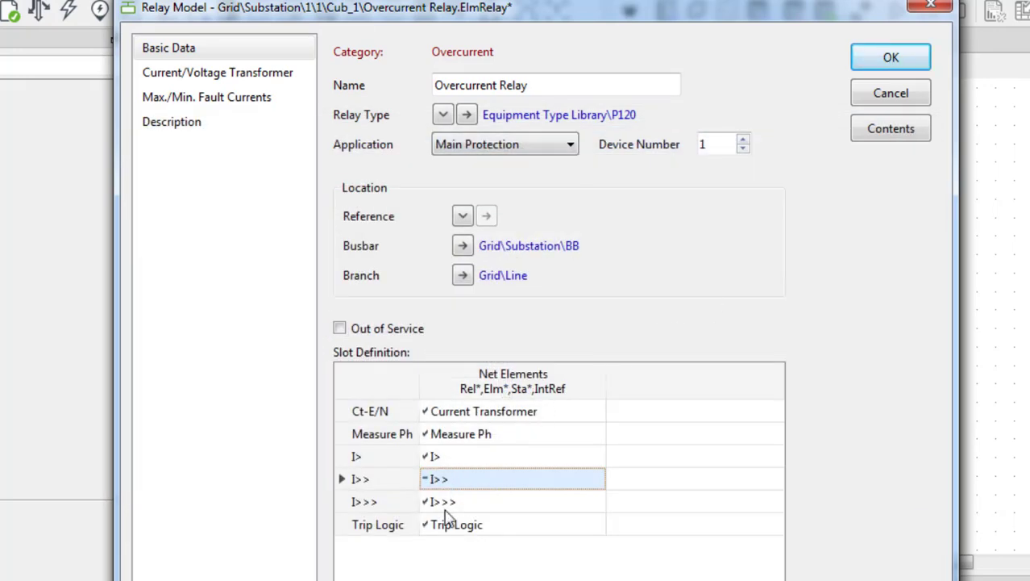
pyautogui.click(871, 61)
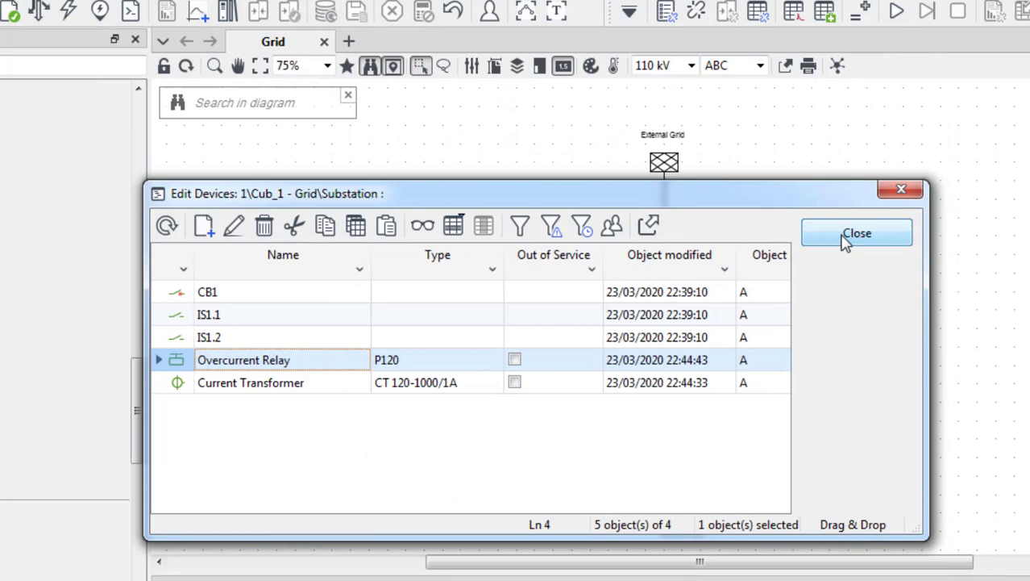
pyautogui.click(848, 240)
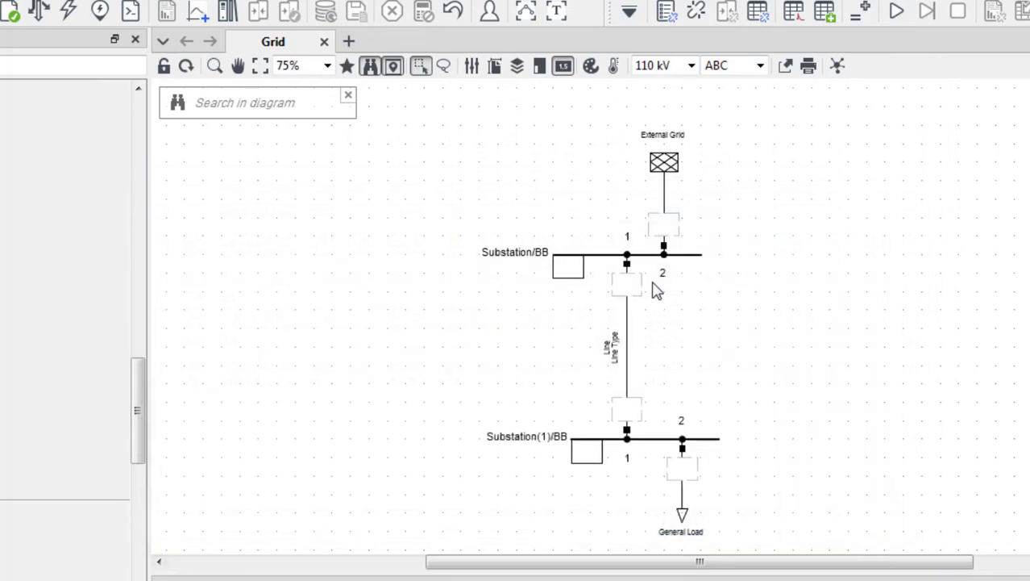
# - Show the time-overcurrent plot for the relay at the Substation/BB cubicle
pyautogui.rightClick(627, 268)
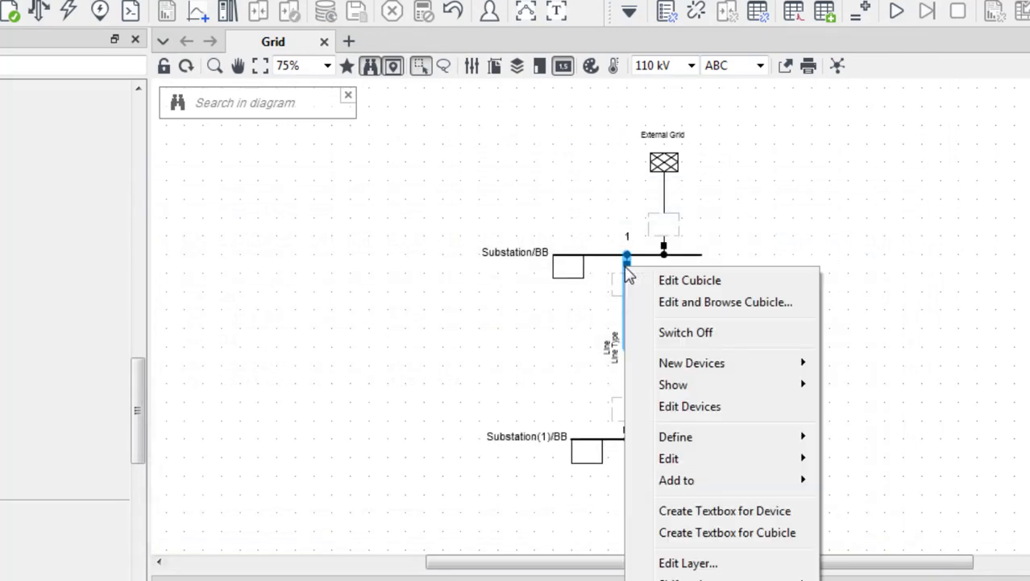
pyautogui.moveTo(672, 385)
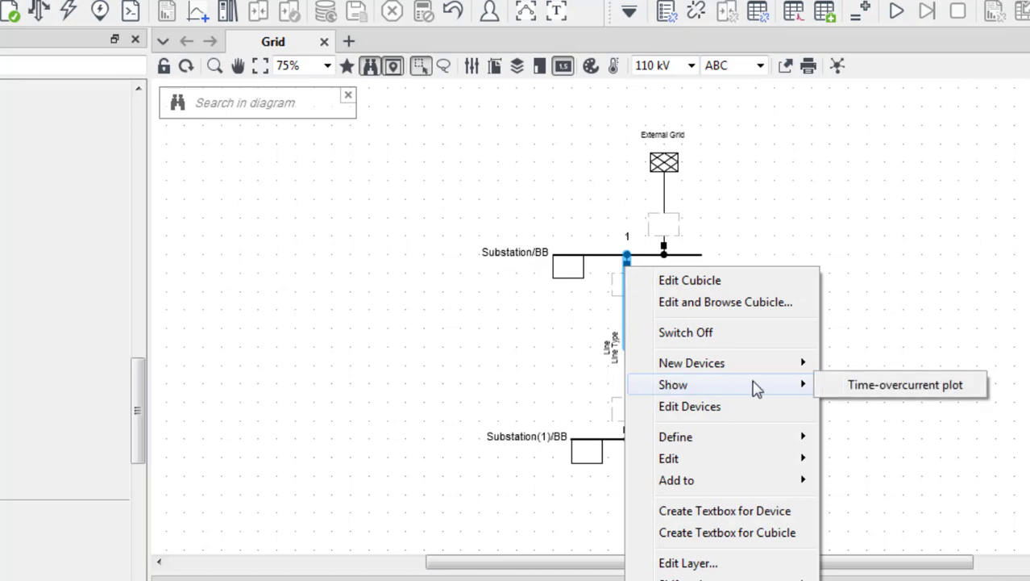
pyautogui.click(850, 386)
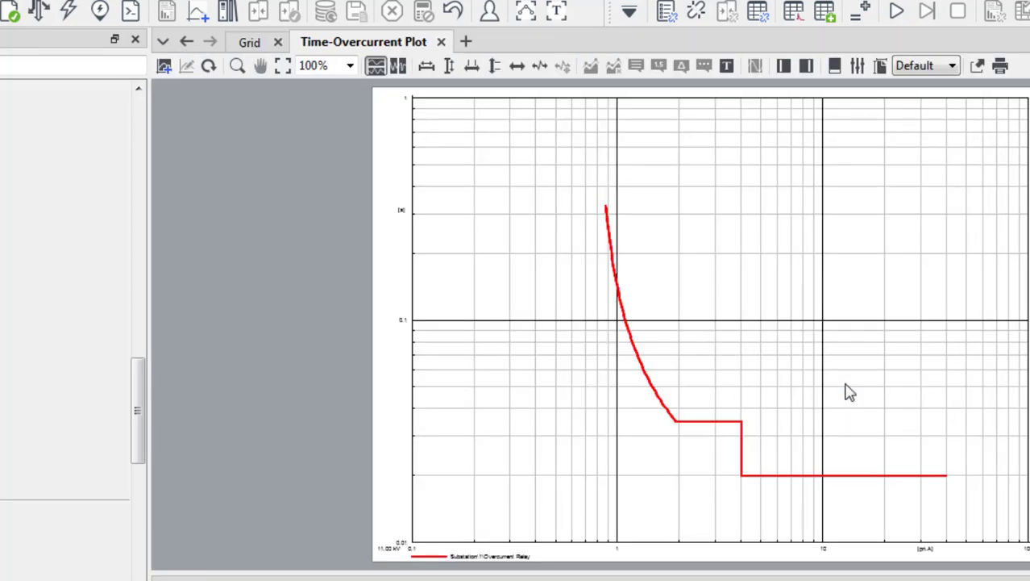
# - Open the Overcurrent Relay's model settings from the red relay curve
pyautogui.click(637, 357)
pyautogui.doubleClick(637, 357)
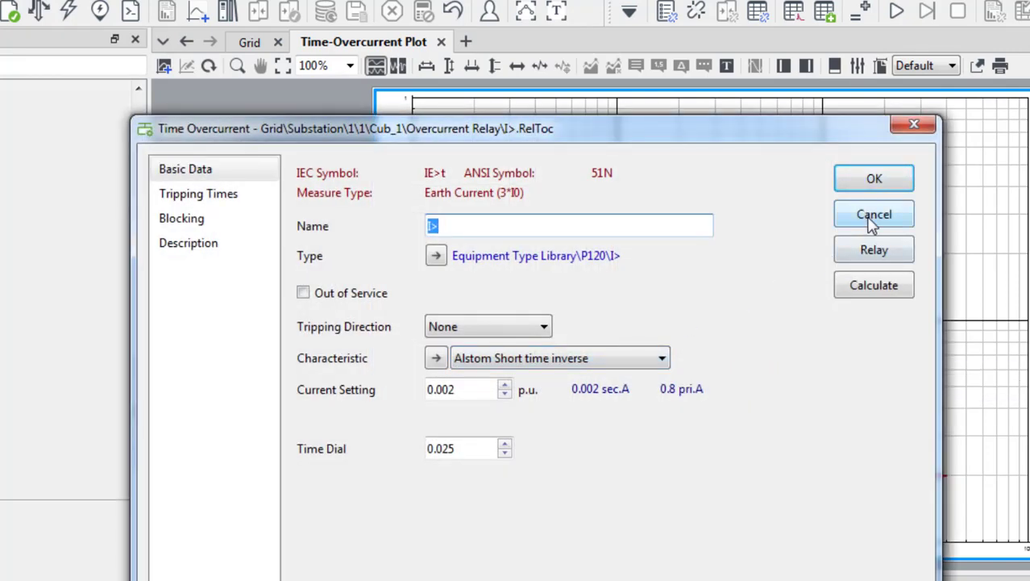
pyautogui.click(874, 250)
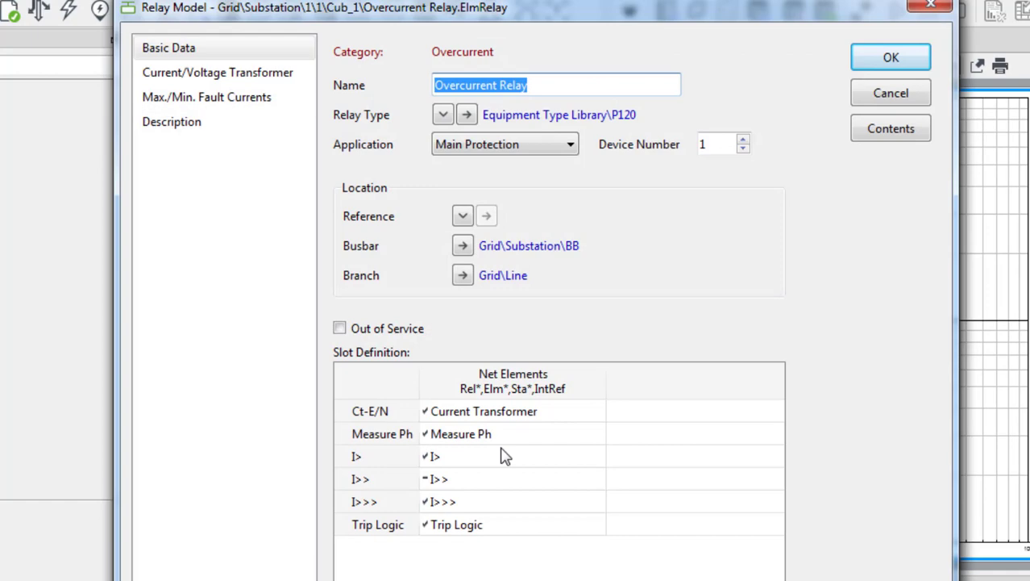
# - Take the relay's I>>> stage out of service
pyautogui.doubleClick(444, 501)
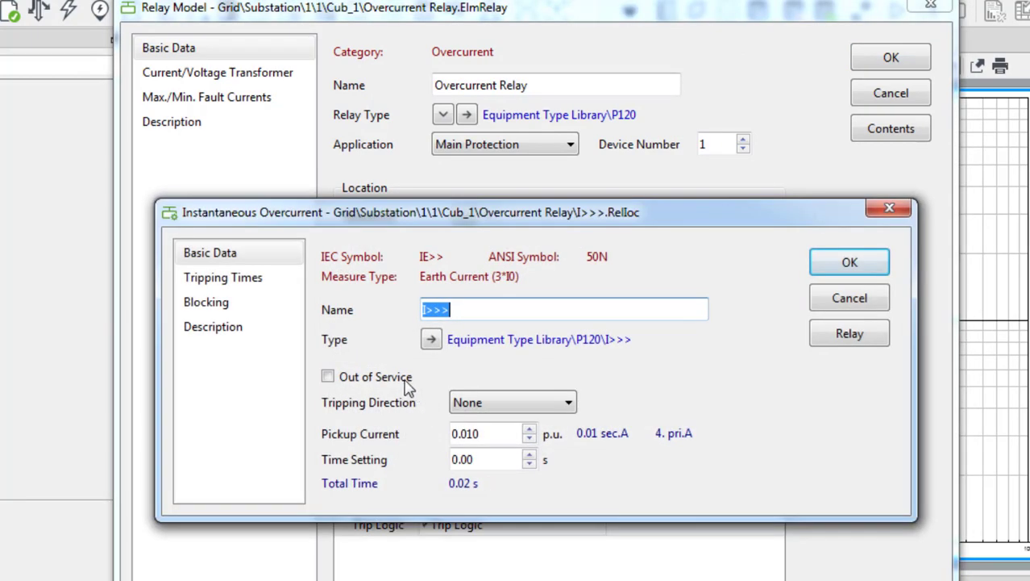
pyautogui.click(377, 378)
pyautogui.click(849, 262)
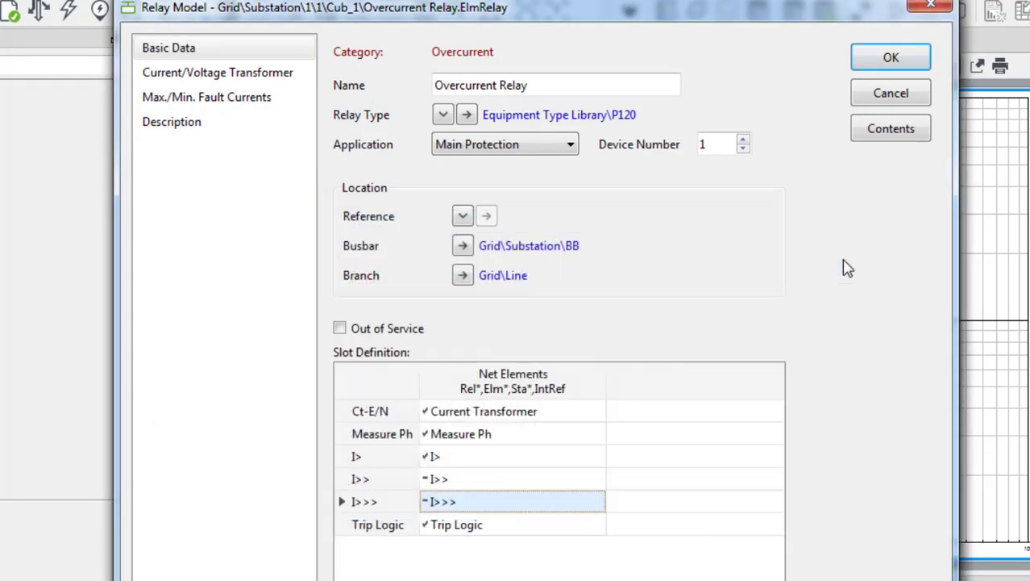
pyautogui.click(879, 67)
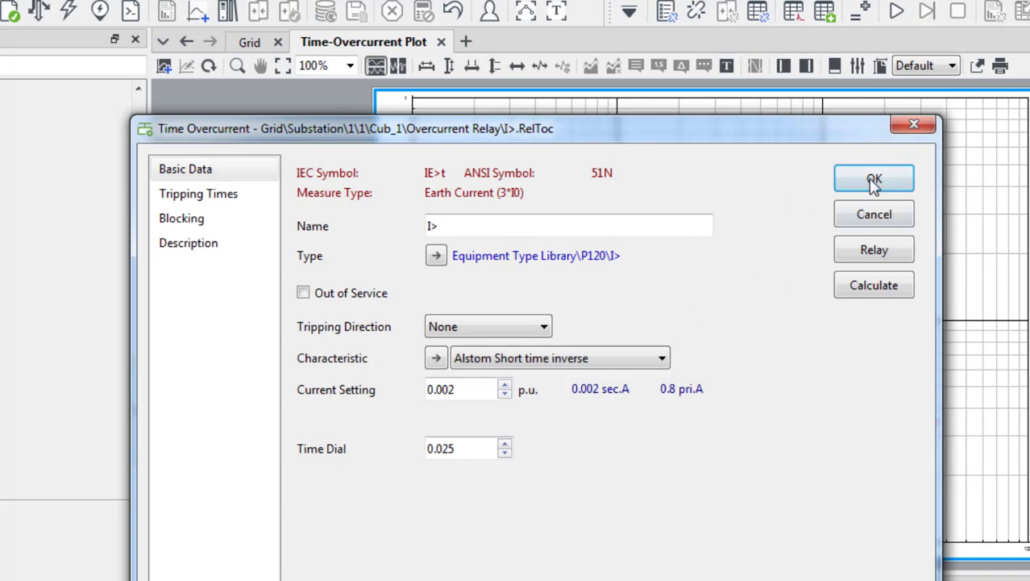
pyautogui.click(870, 184)
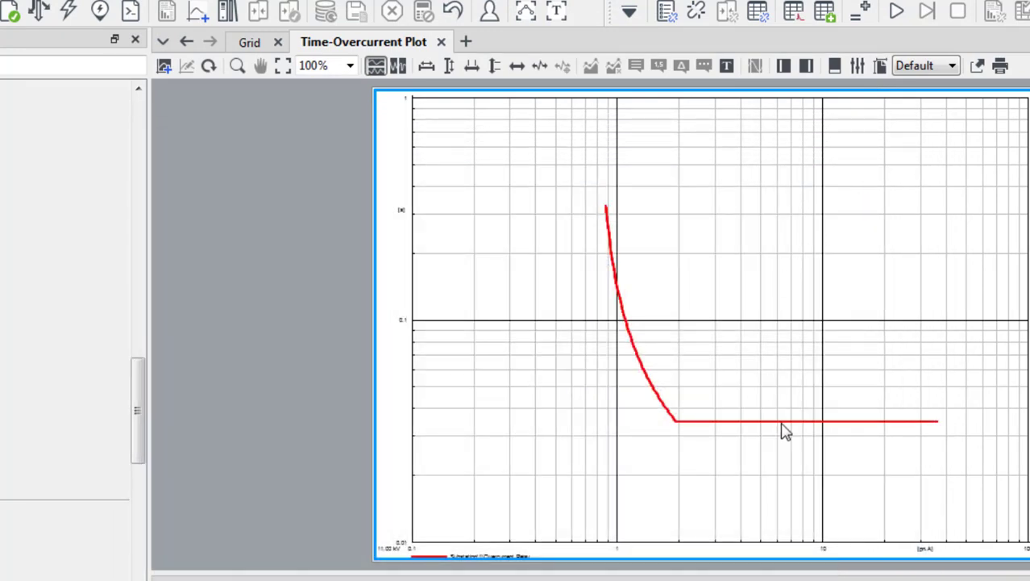
# - Set the I> stage to IEC Standard Inverse, 1.000 p.u. current and a 0.450 time dial
pyautogui.doubleClick(796, 423)
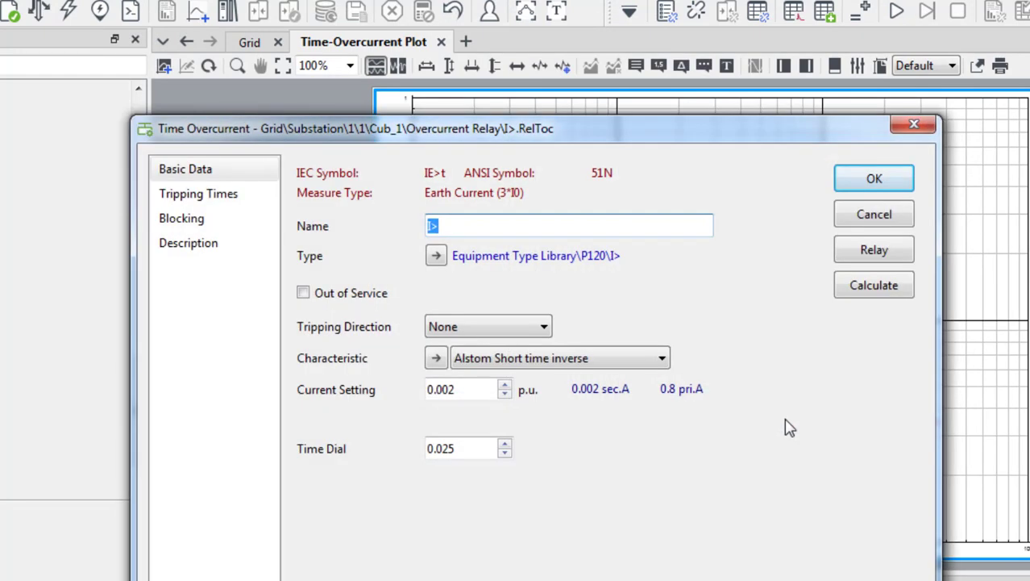
pyautogui.click(599, 359)
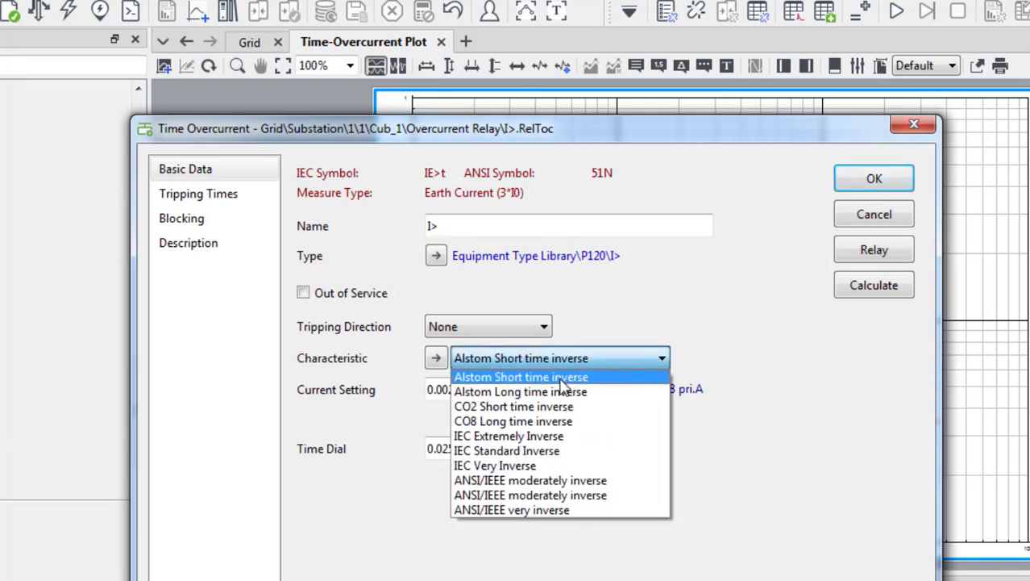
pyautogui.click(556, 451)
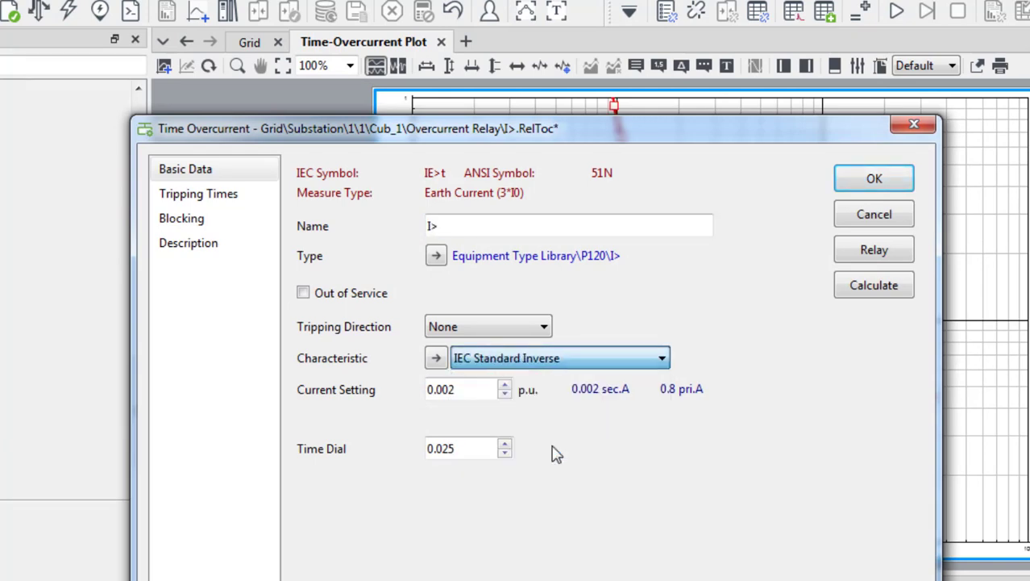
pyautogui.click(454, 448)
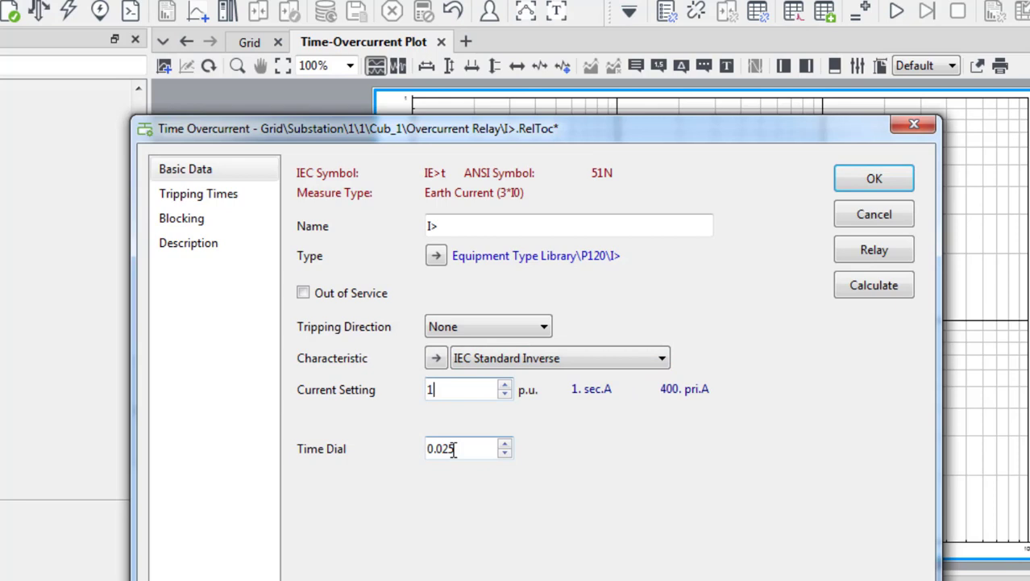
pyautogui.click(507, 444)
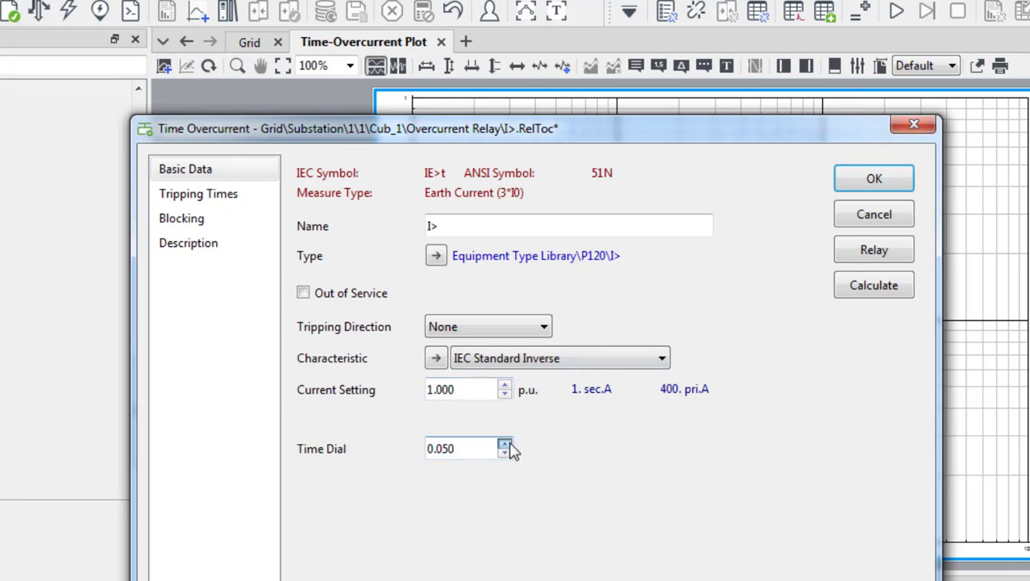
pyautogui.click(508, 444)
pyautogui.click(507, 444)
pyautogui.click(507, 443)
pyautogui.click(507, 443)
pyautogui.click(507, 444)
pyautogui.click(854, 177)
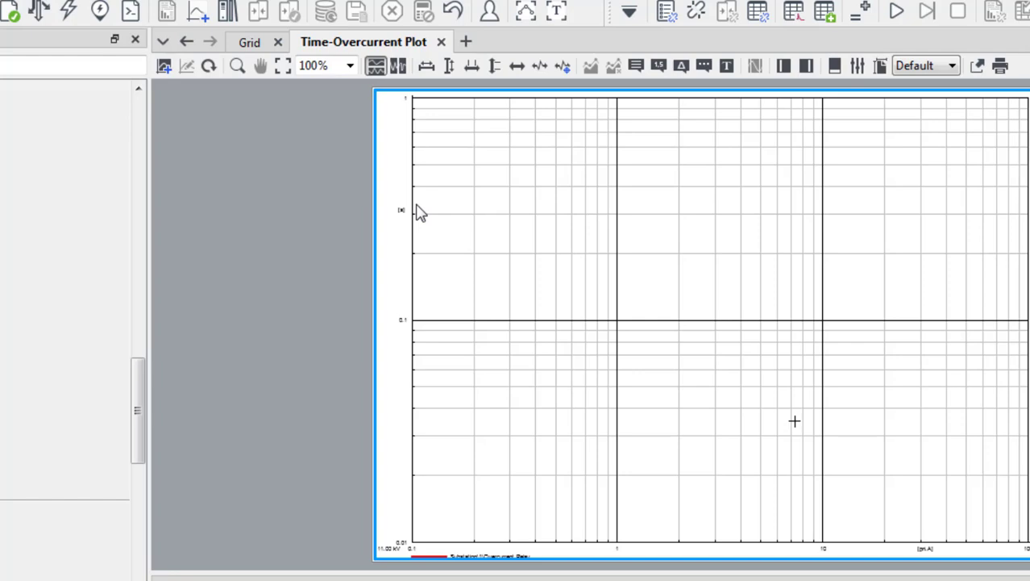
# - Auto-scale both plot axes to fit the curve, then return to the Grid diagram
pyautogui.click(428, 66)
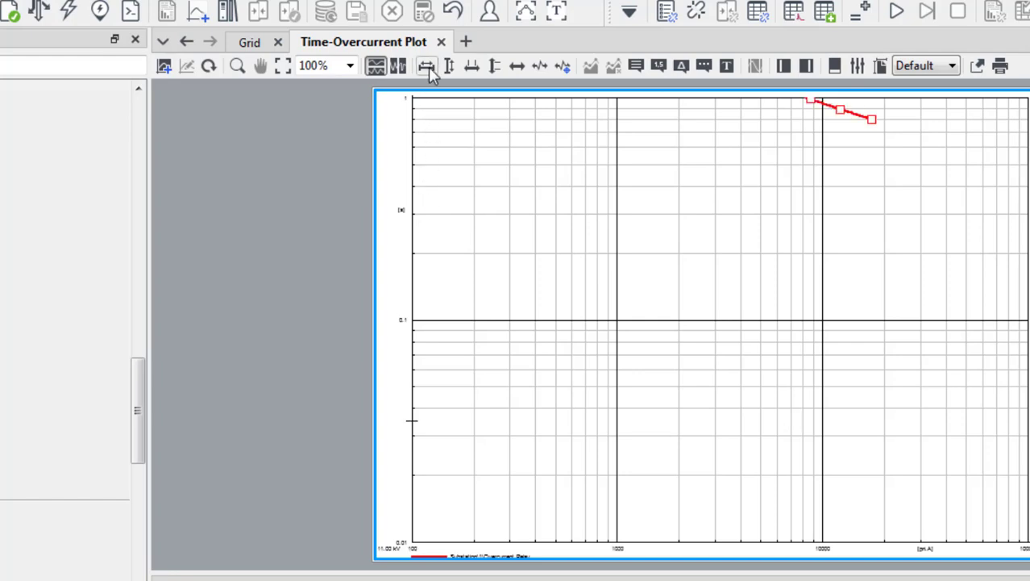
pyautogui.click(450, 68)
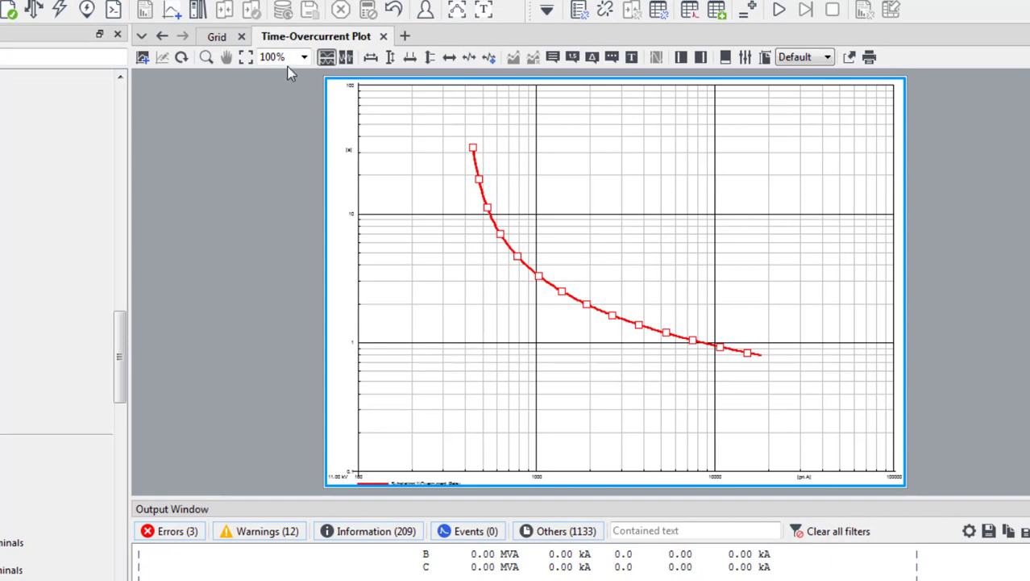
pyautogui.click(217, 36)
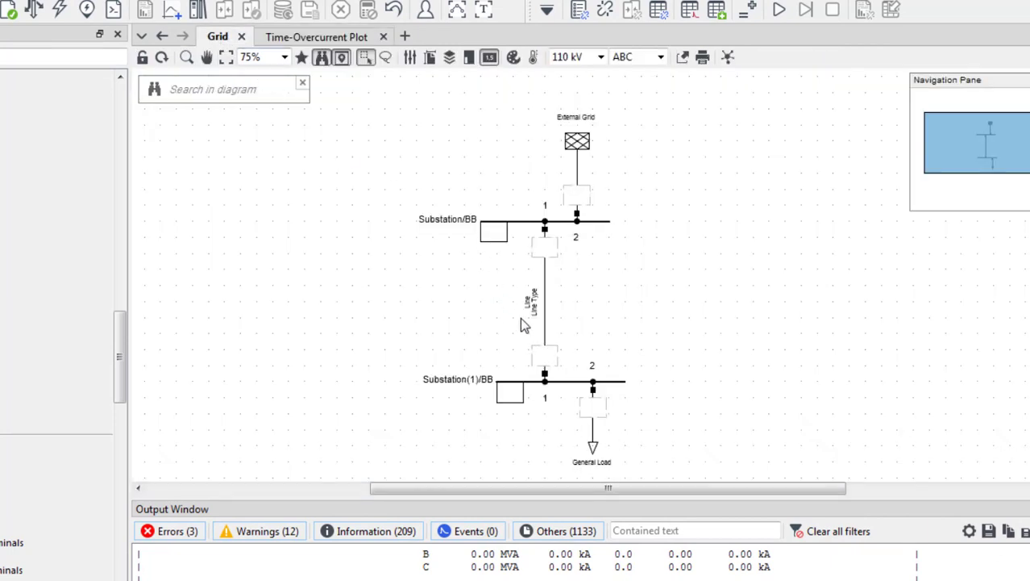
# - Run a 2-phase-to-ground short-circuit at Substation(1)/BB and view the 5000 A fault line
pyautogui.rightClick(574, 381)
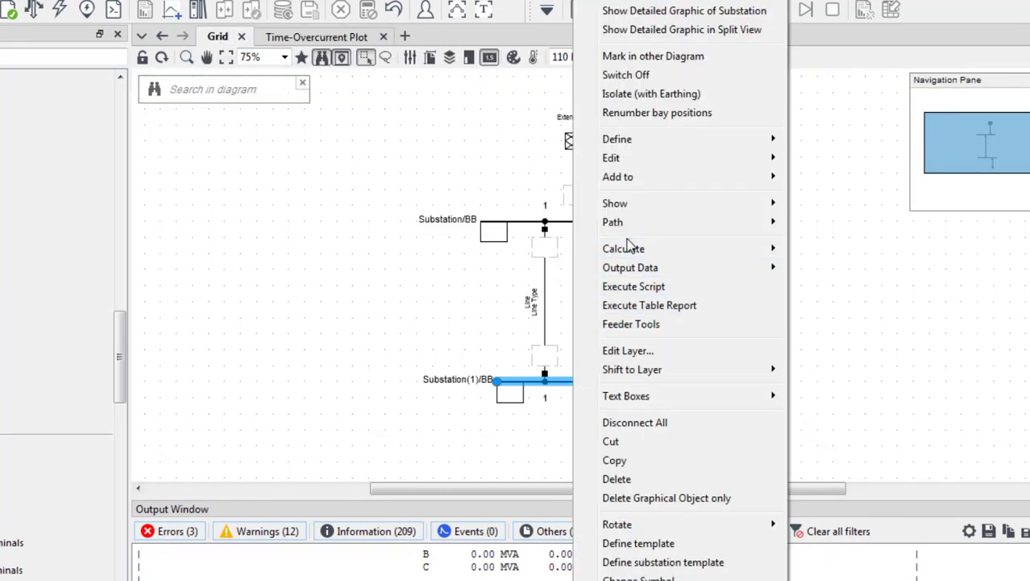
pyautogui.moveTo(633, 250)
pyautogui.click(816, 250)
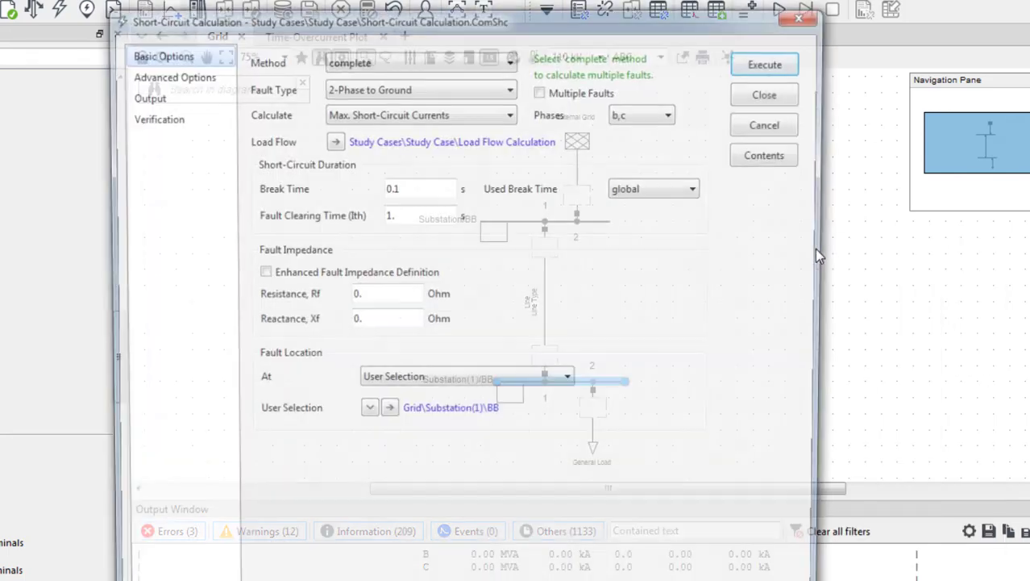
pyautogui.click(775, 63)
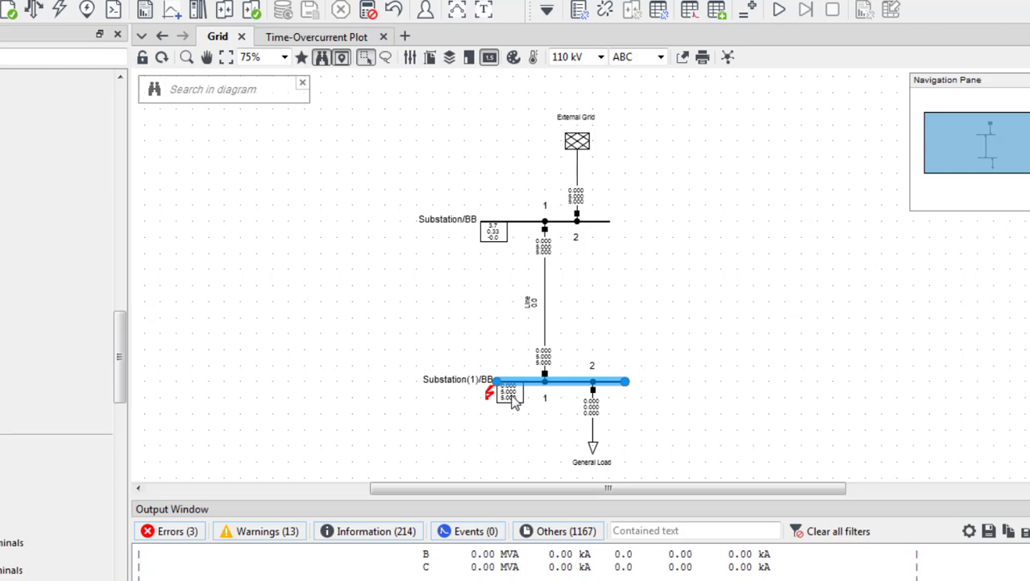
pyautogui.moveTo(514, 402)
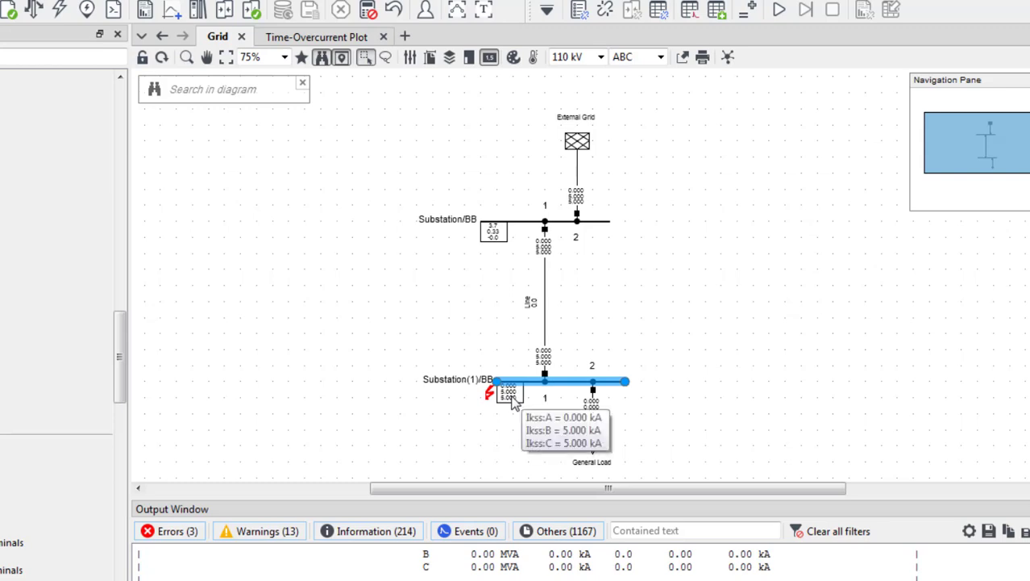
pyautogui.click(314, 38)
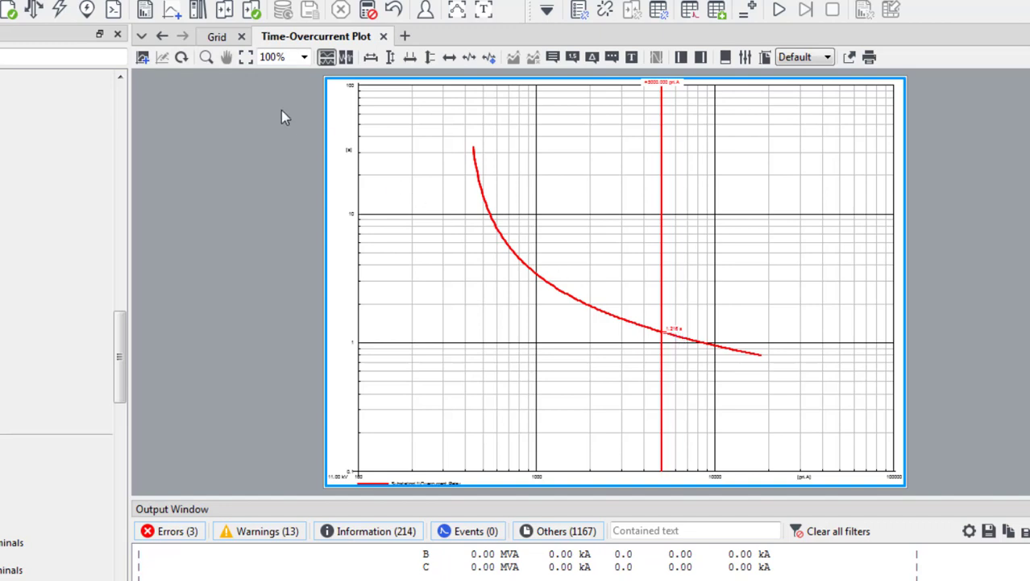
# - Zoom into the 5000 A fault line's crossing with the relay curve, showing 1.216 s
pyautogui.click(207, 57)
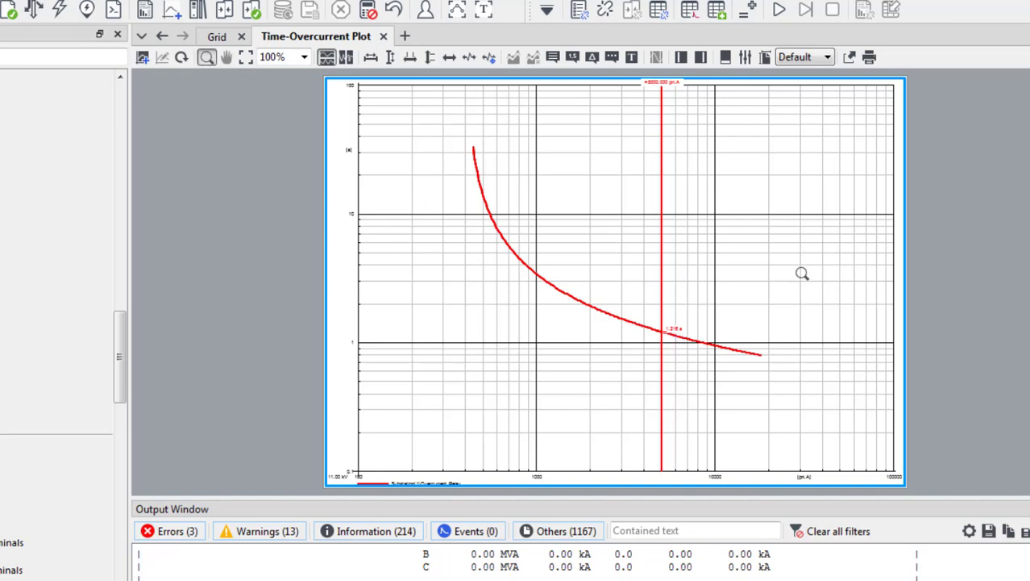
pyautogui.moveTo(802, 273); pyautogui.dragTo(556, 378)
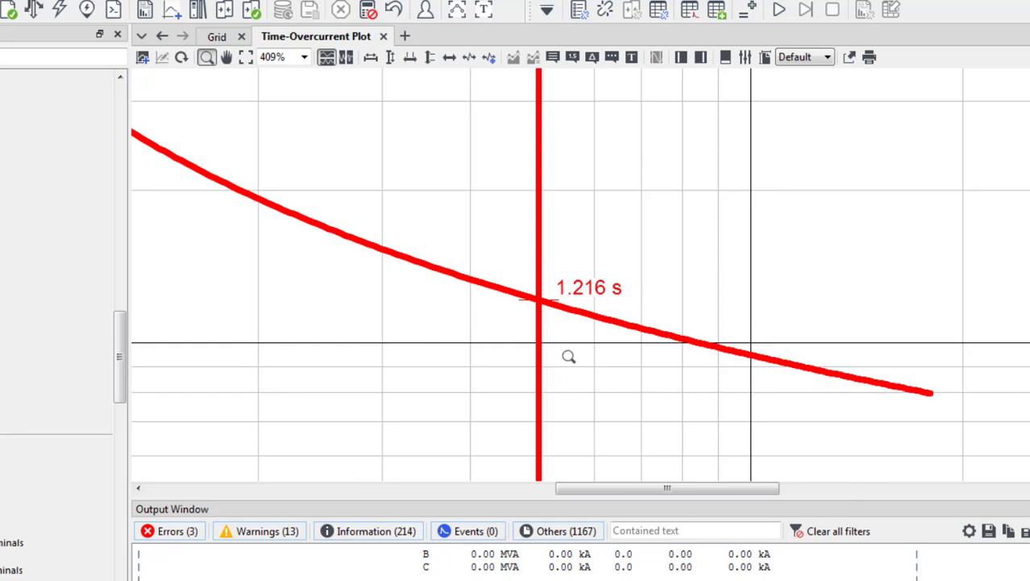
pyautogui.press('Escape')
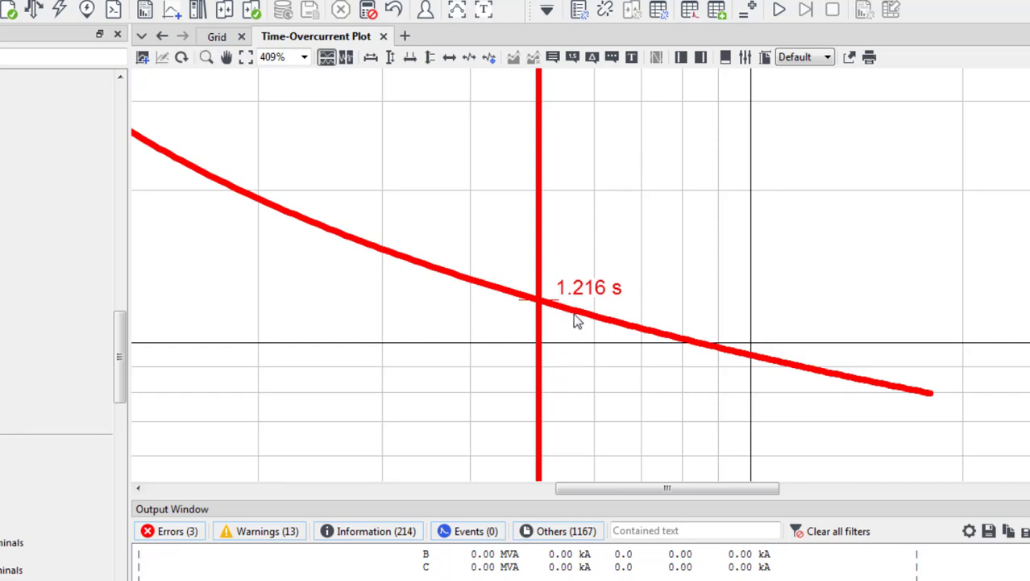
# - Raise the relay's Time Dial from 0.450 to 0.500
pyautogui.doubleClick(580, 318)
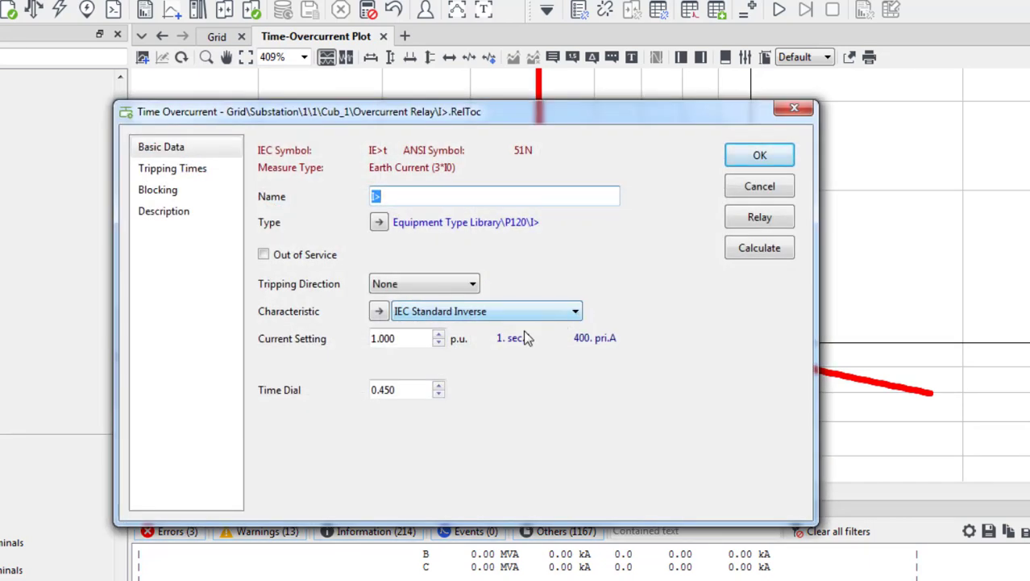
pyautogui.click(437, 387)
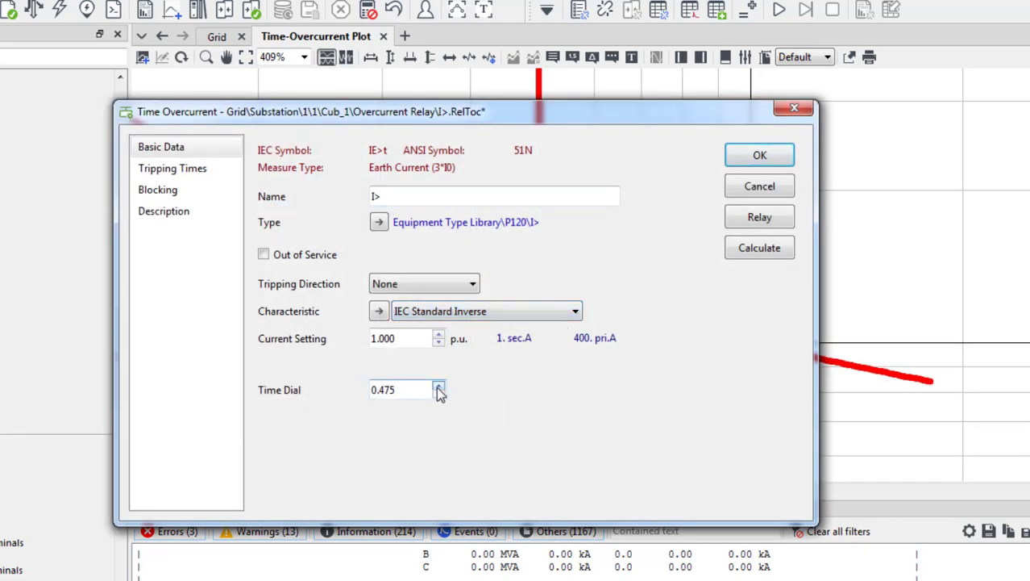
pyautogui.click(437, 386)
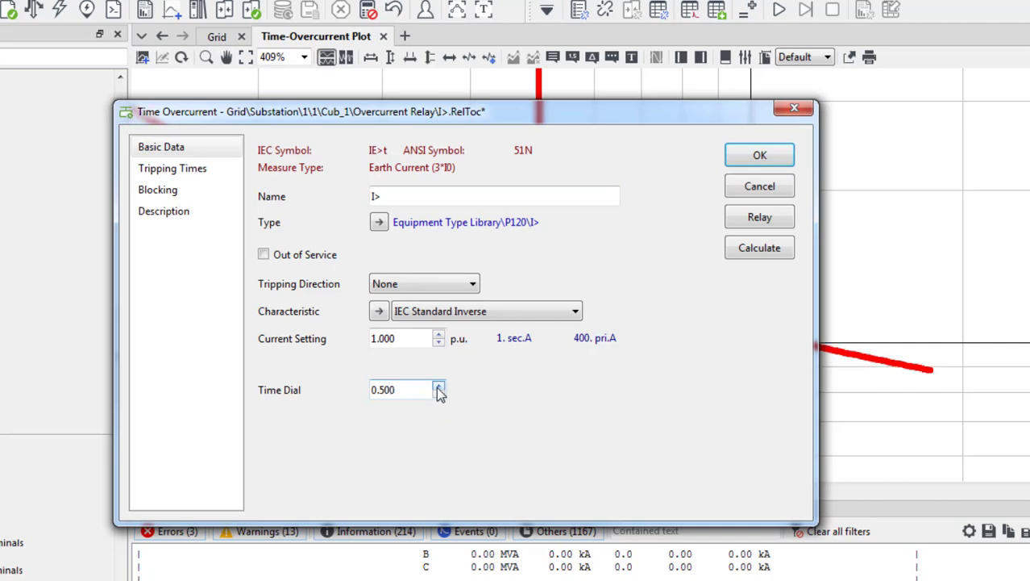
pyautogui.click(750, 161)
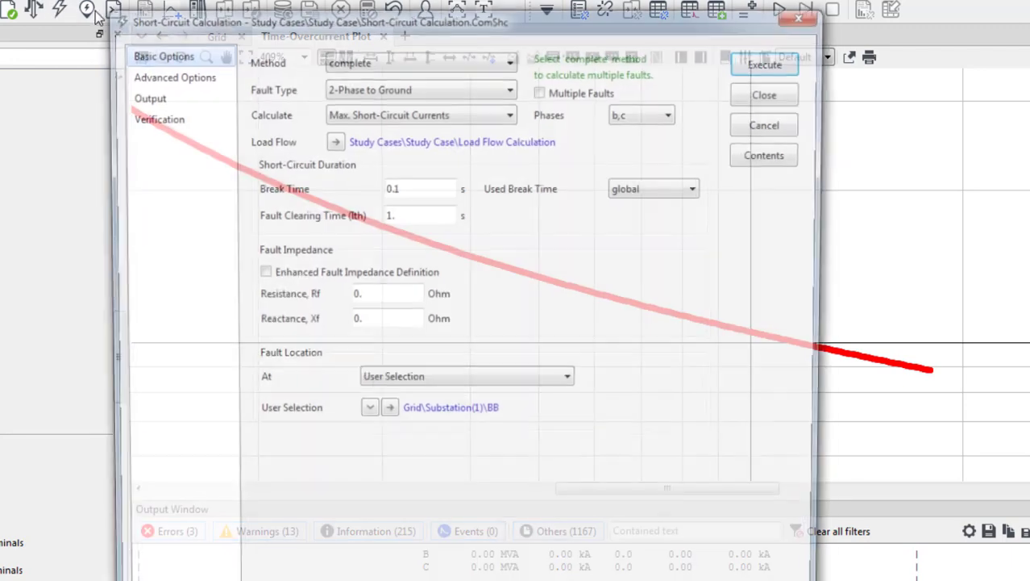
# - Rerun the short-circuit calculation and fit the plot, showing a 1.351 s trip time
pyautogui.click(60, 9)
pyautogui.click(770, 63)
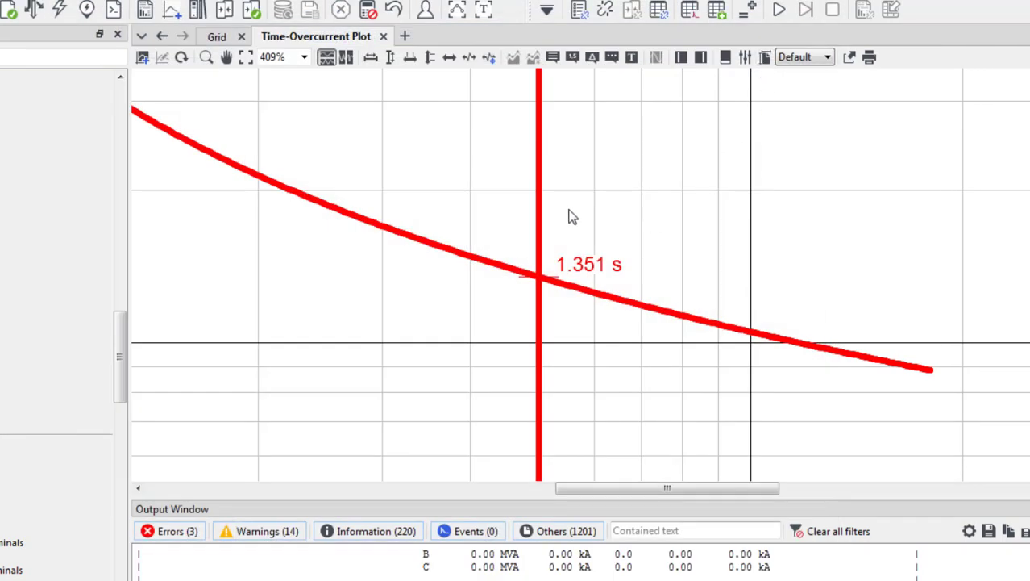
pyautogui.click(248, 60)
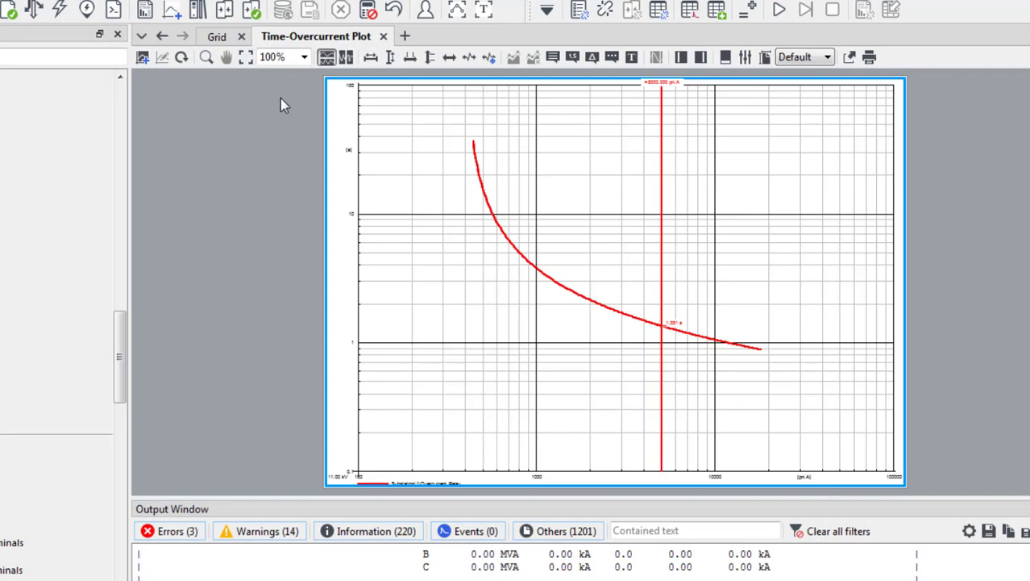
# - Place a format label beside the relay curve showing IEC Standard Inverse, 0.50 dial, 1.351 s
pyautogui.click(479, 173)
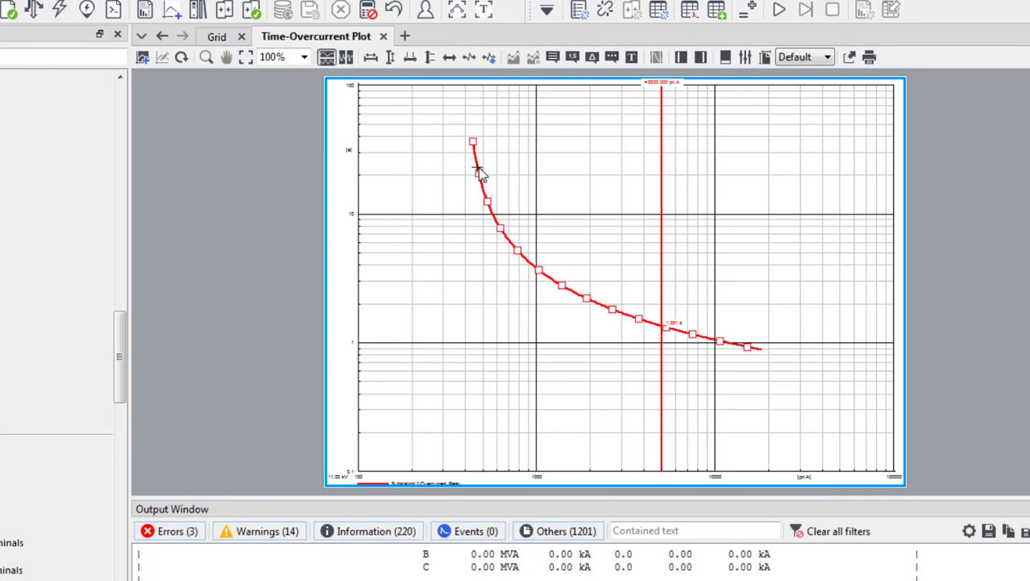
pyautogui.rightClick(479, 171)
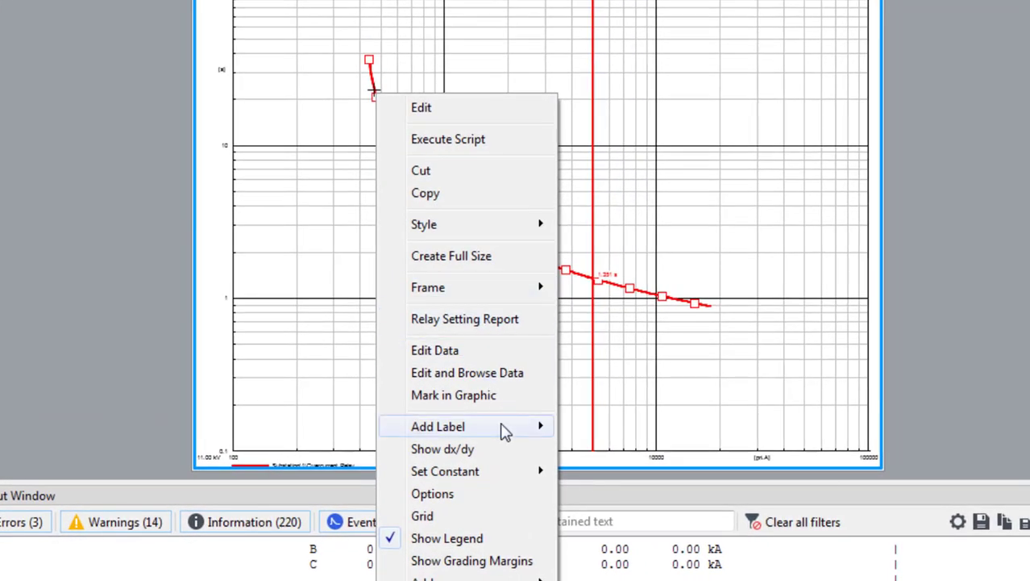
pyautogui.moveTo(503, 431)
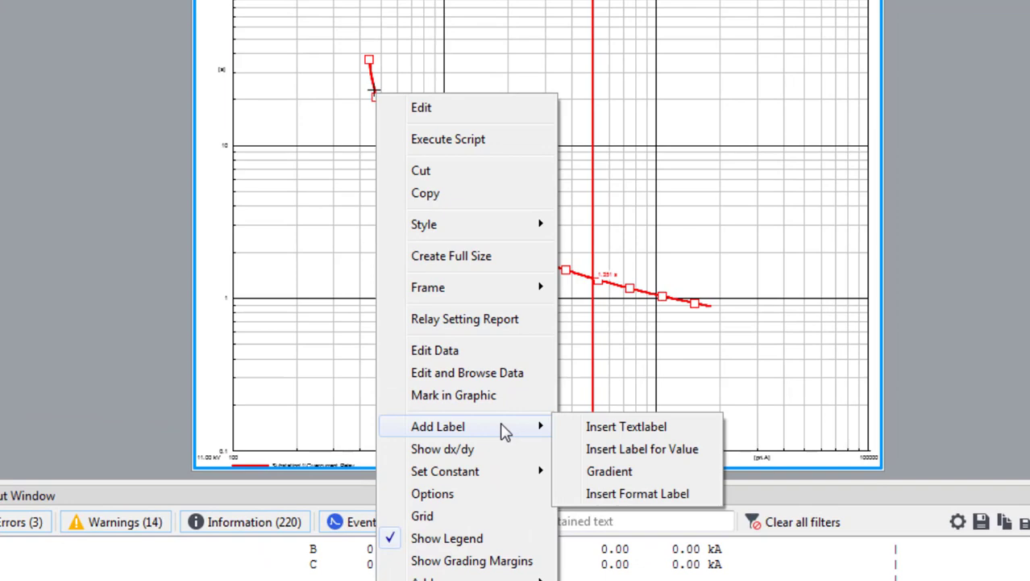
pyautogui.click(665, 504)
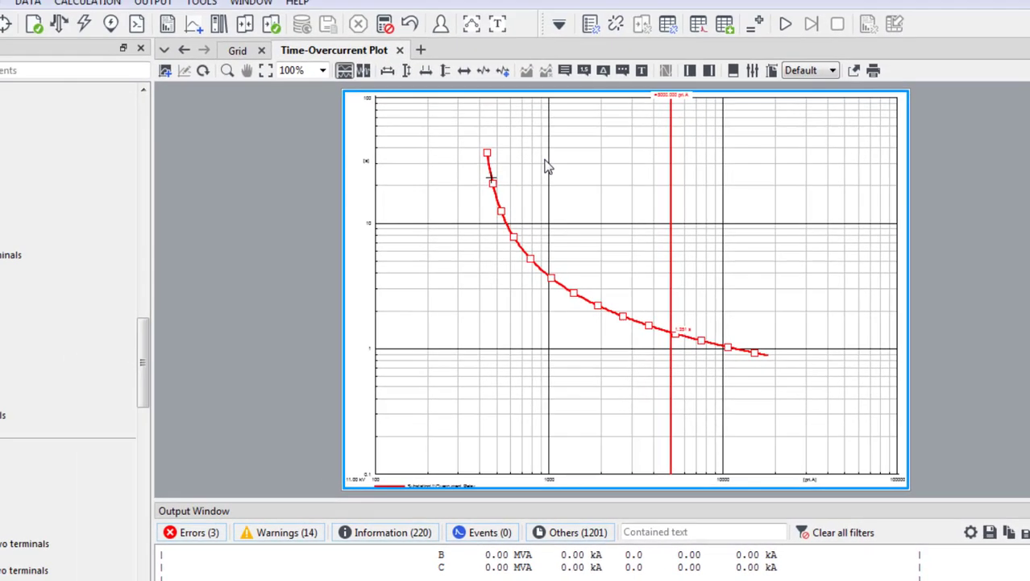
pyautogui.click(468, 94)
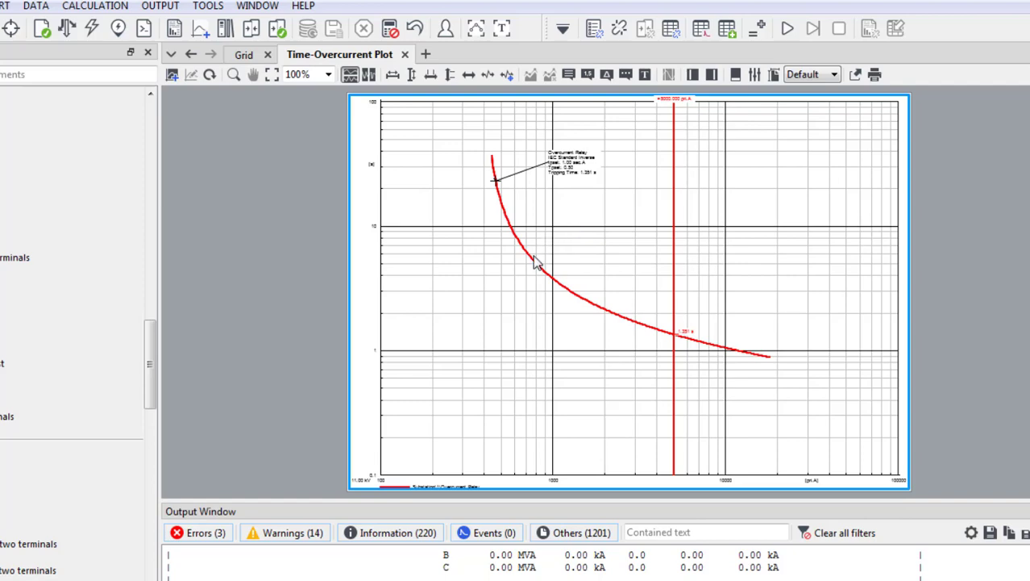
# - Recolour the Overcurrent Relay curve in the plot settings to blue (colour 4) and confirm
pyautogui.click(496, 187)
pyautogui.rightClick(496, 189)
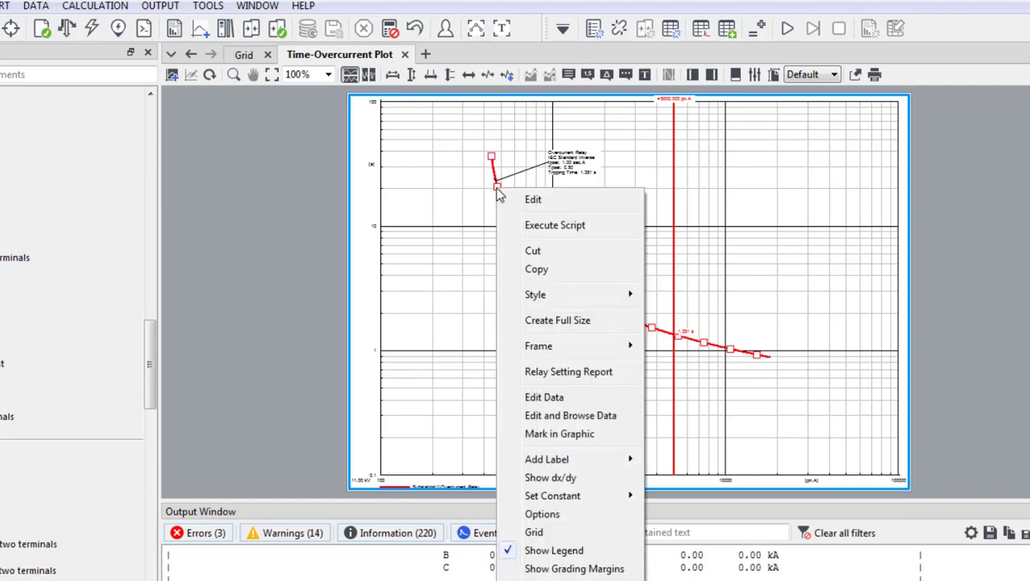
pyautogui.click(539, 204)
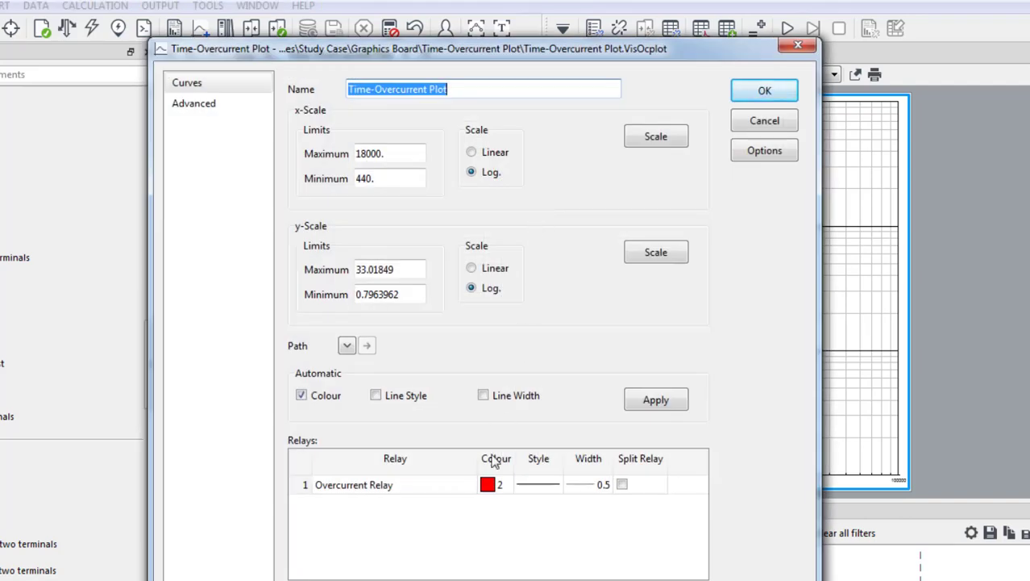
pyautogui.click(489, 485)
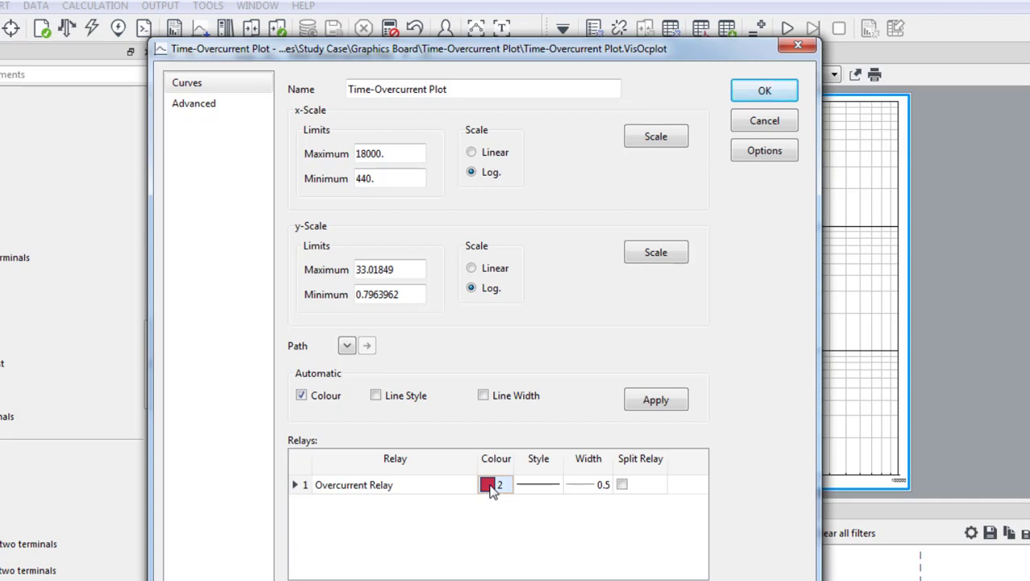
pyautogui.click(488, 488)
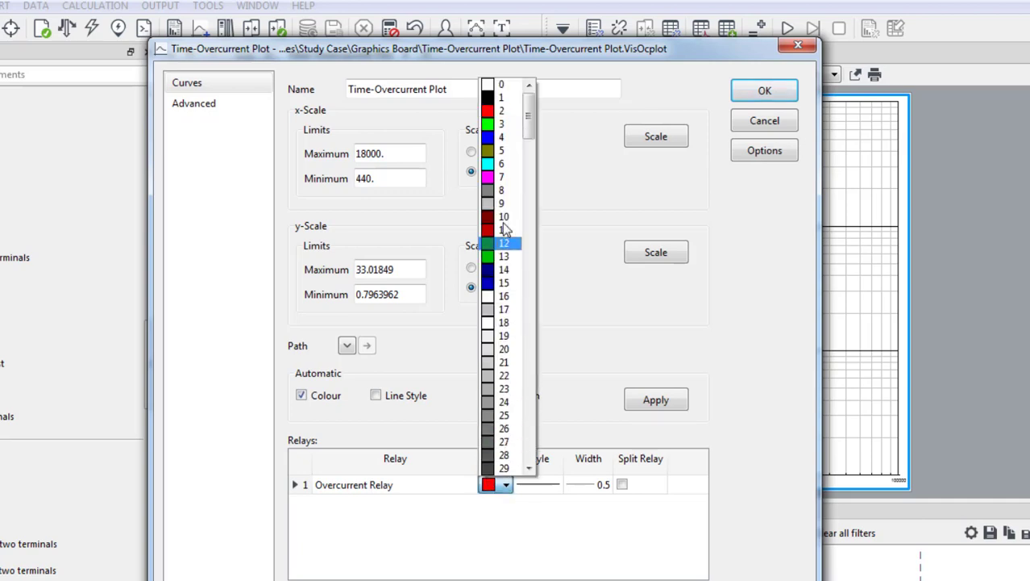
pyautogui.click(494, 137)
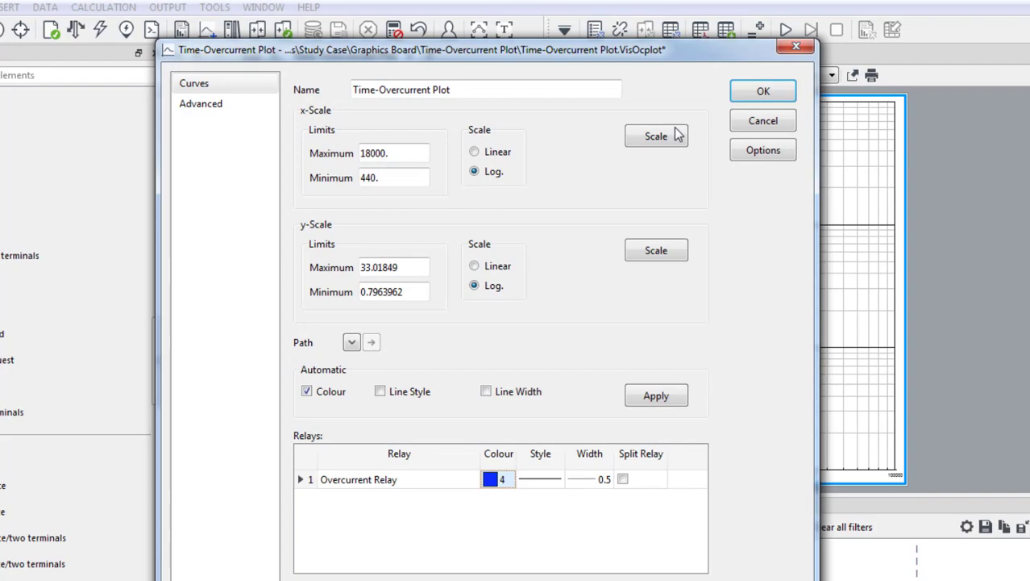
pyautogui.click(761, 92)
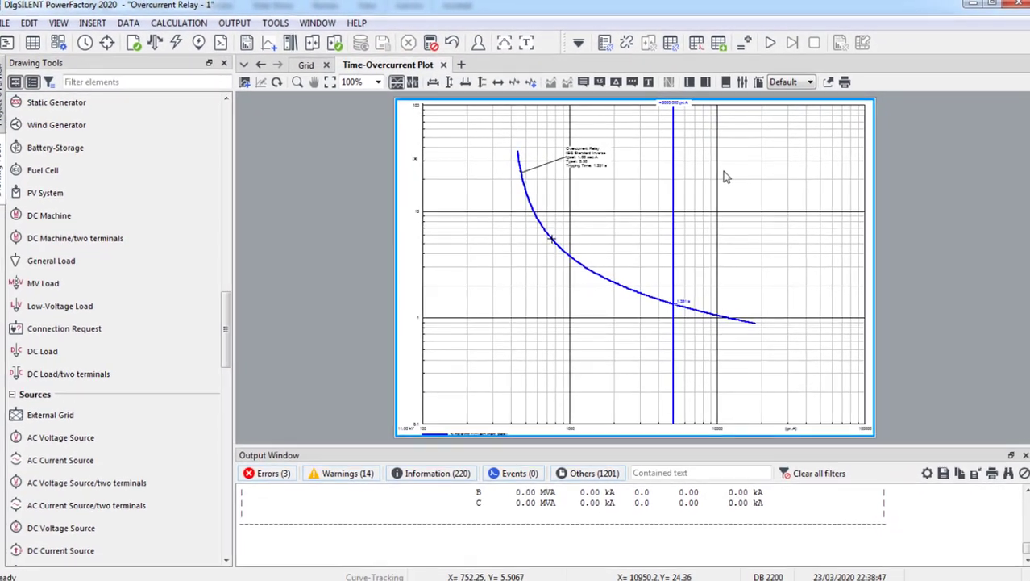